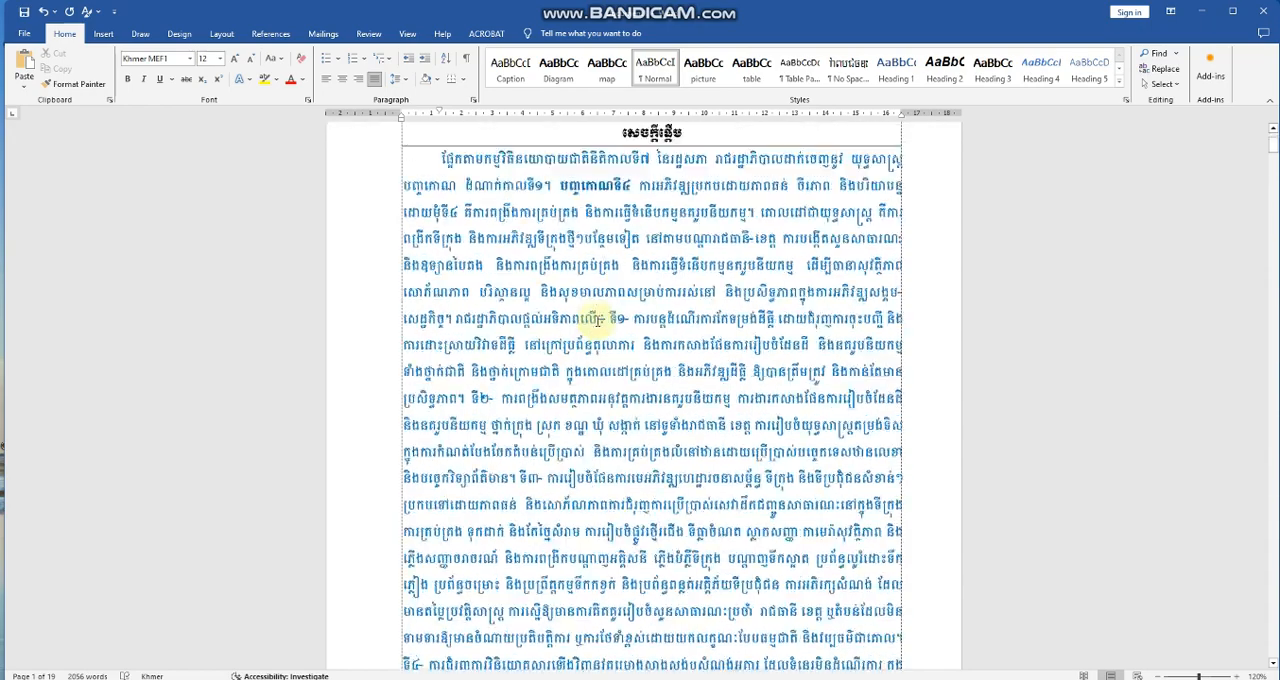
pyautogui.scroll(-5, 597, 323)
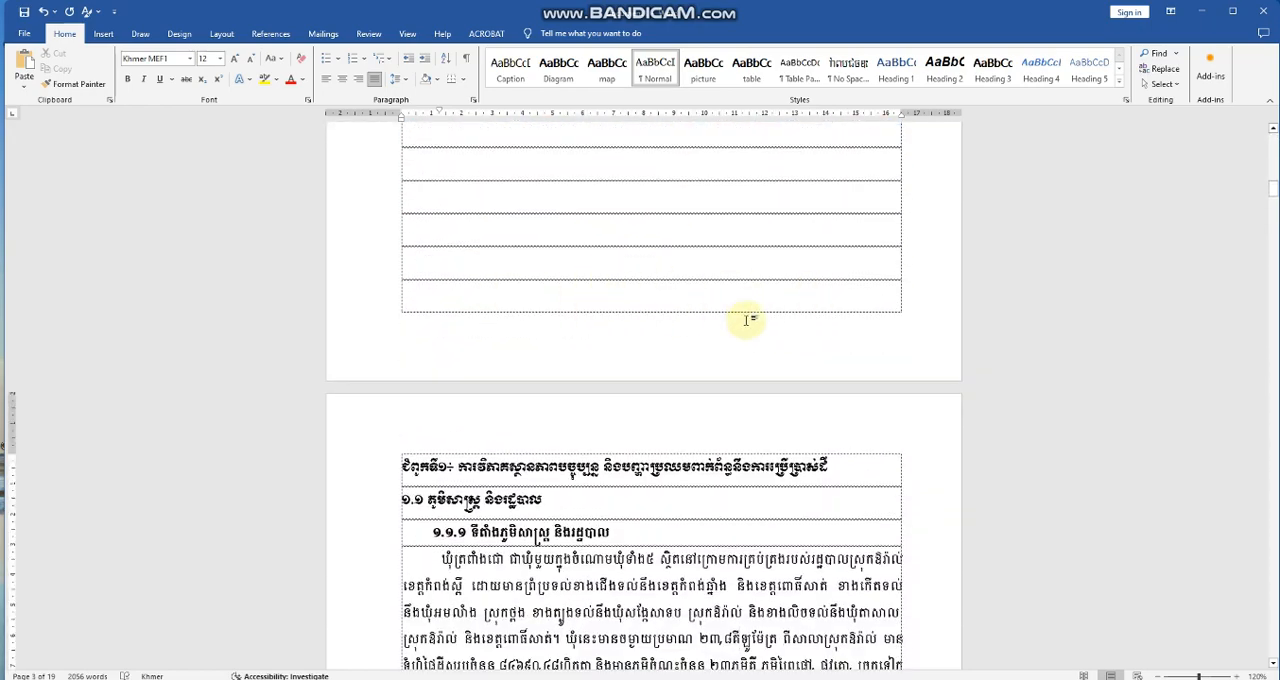
# Insert a Next Page section break in the first empty line below the introduction's last paragraph.
pyautogui.click(601, 296)
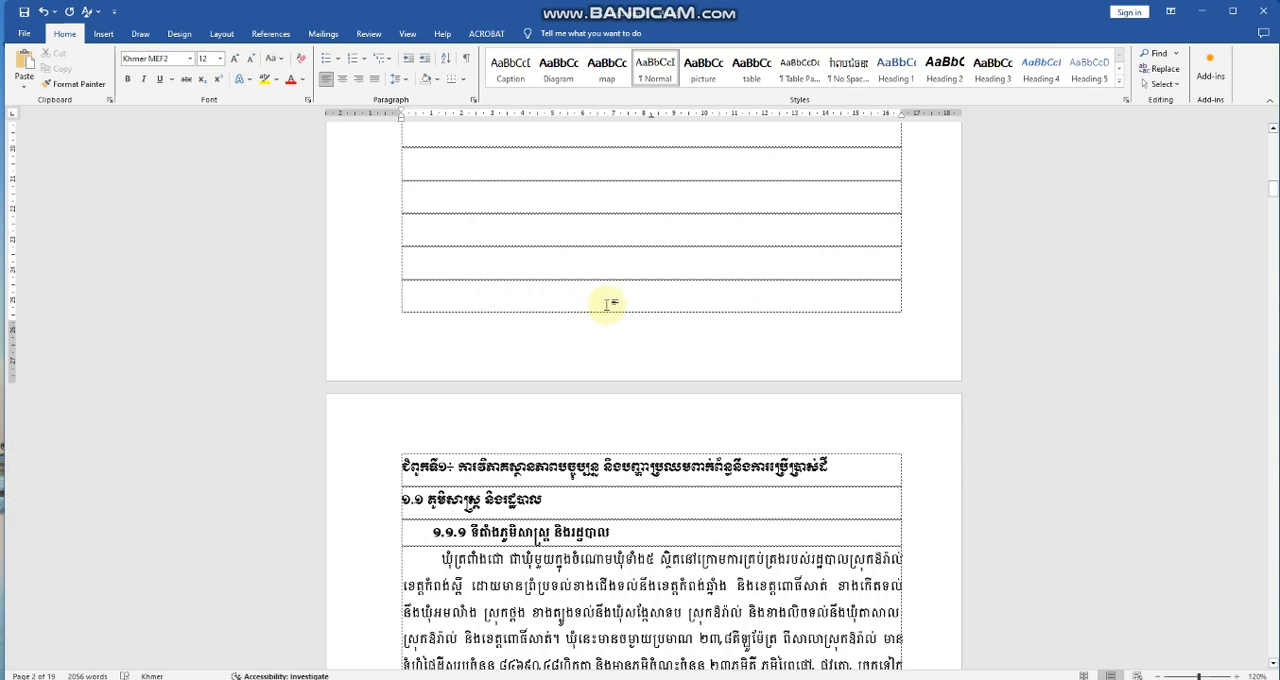
pyautogui.scroll(3, 663, 294)
pyautogui.click(711, 226)
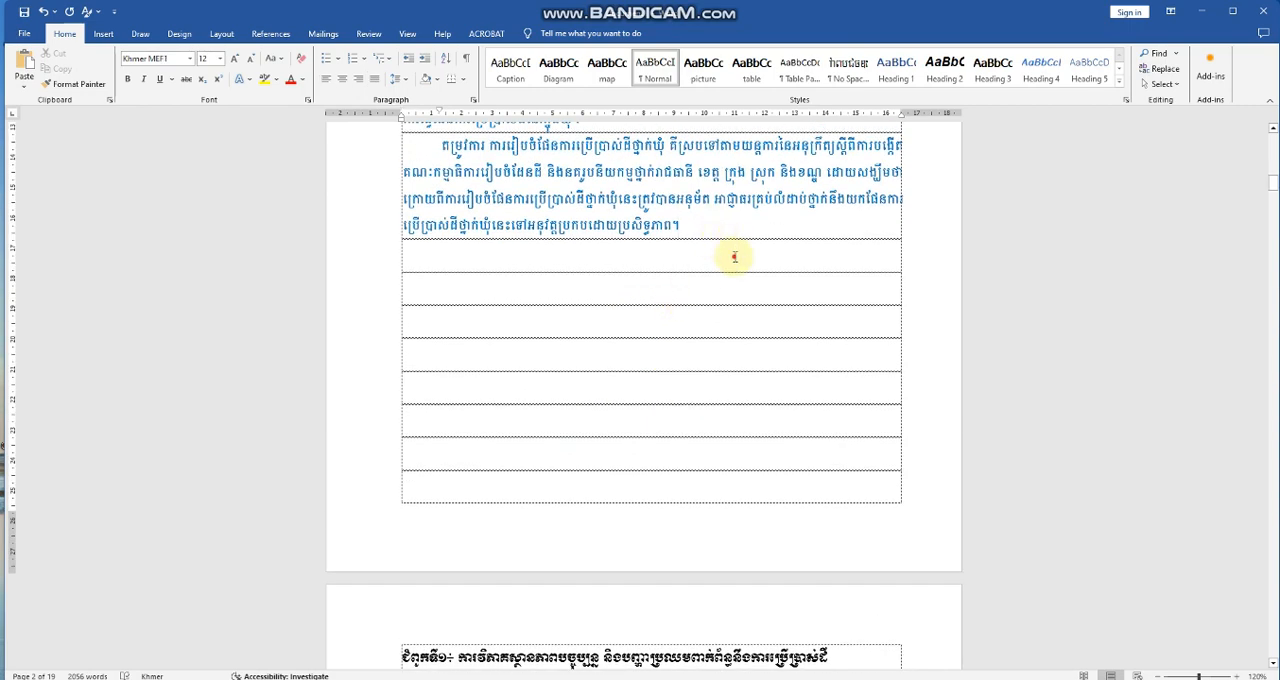
pyautogui.click(734, 257)
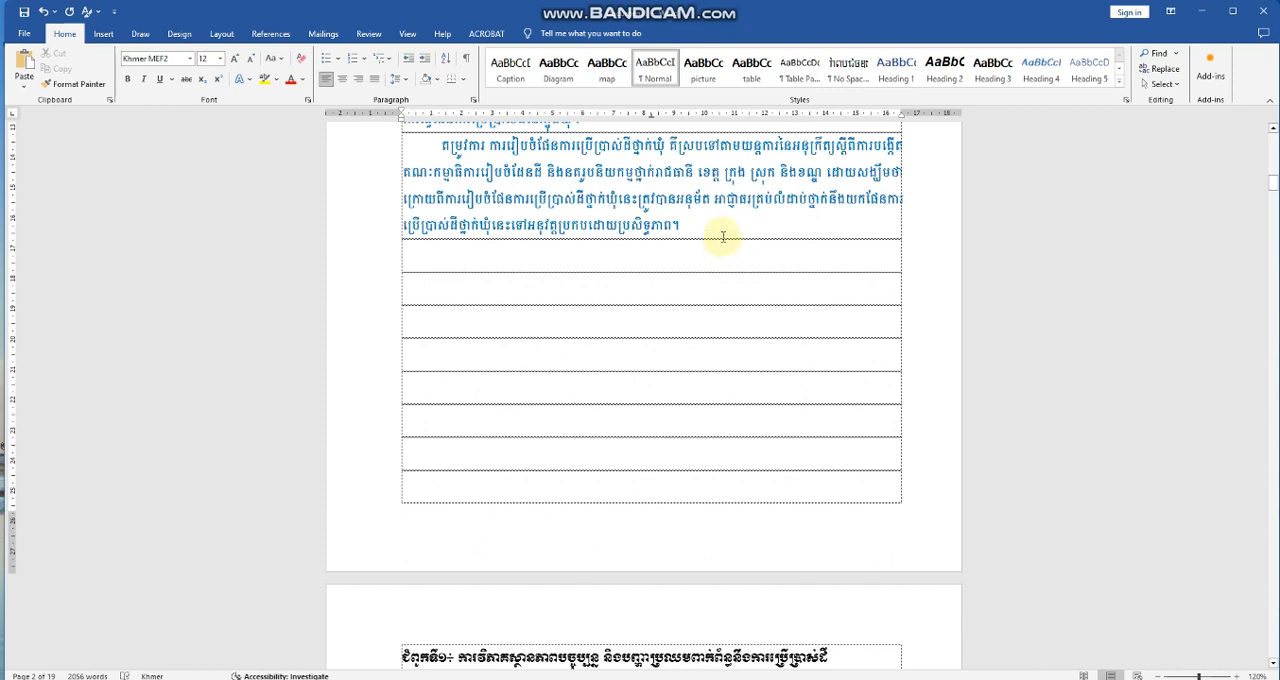
pyautogui.click(223, 35)
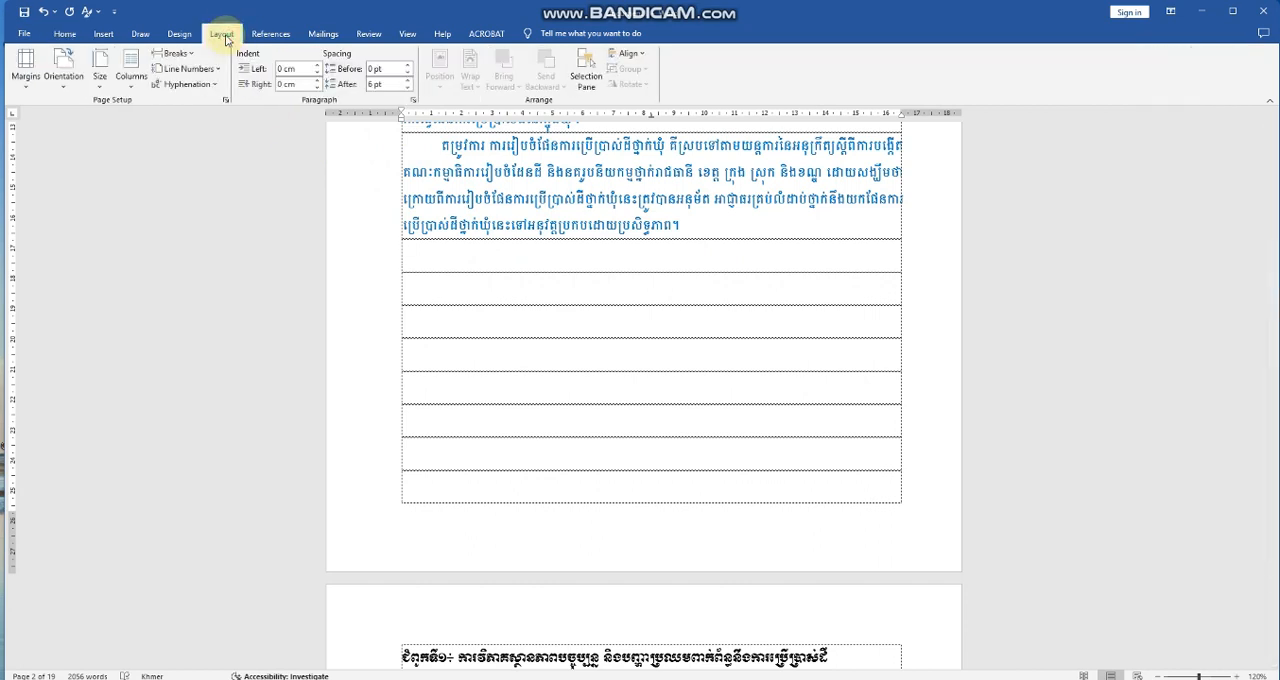
pyautogui.click(176, 54)
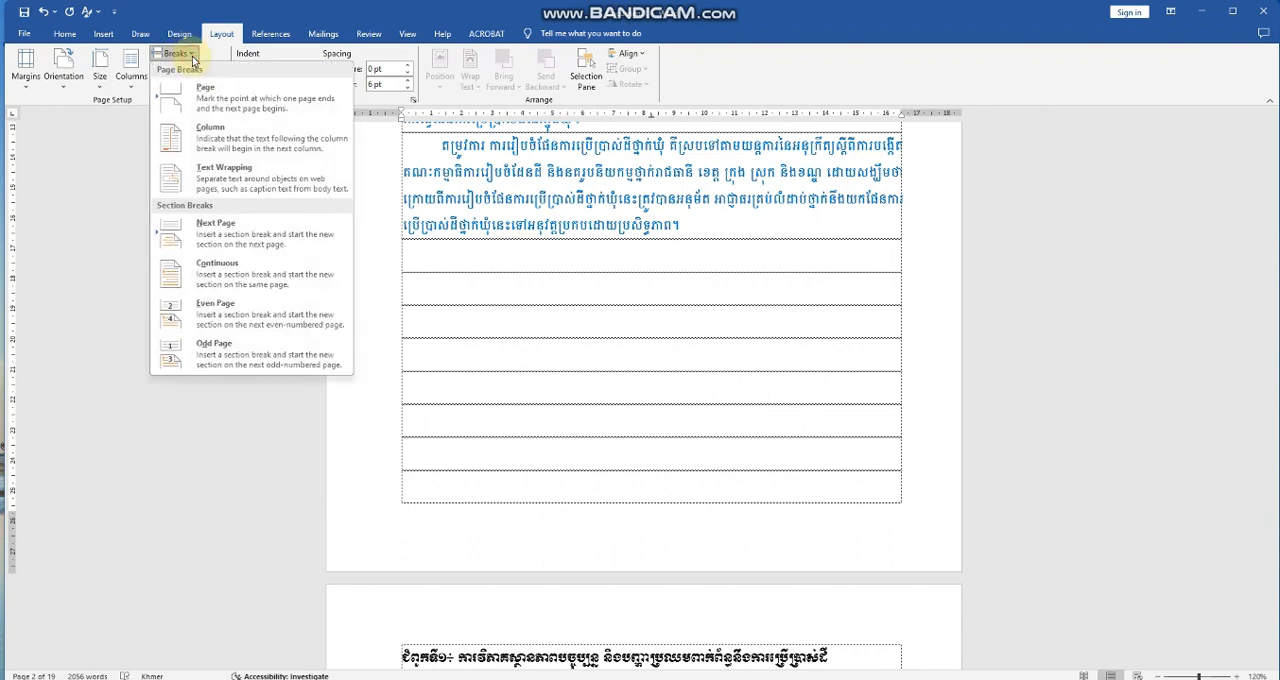
pyautogui.click(223, 243)
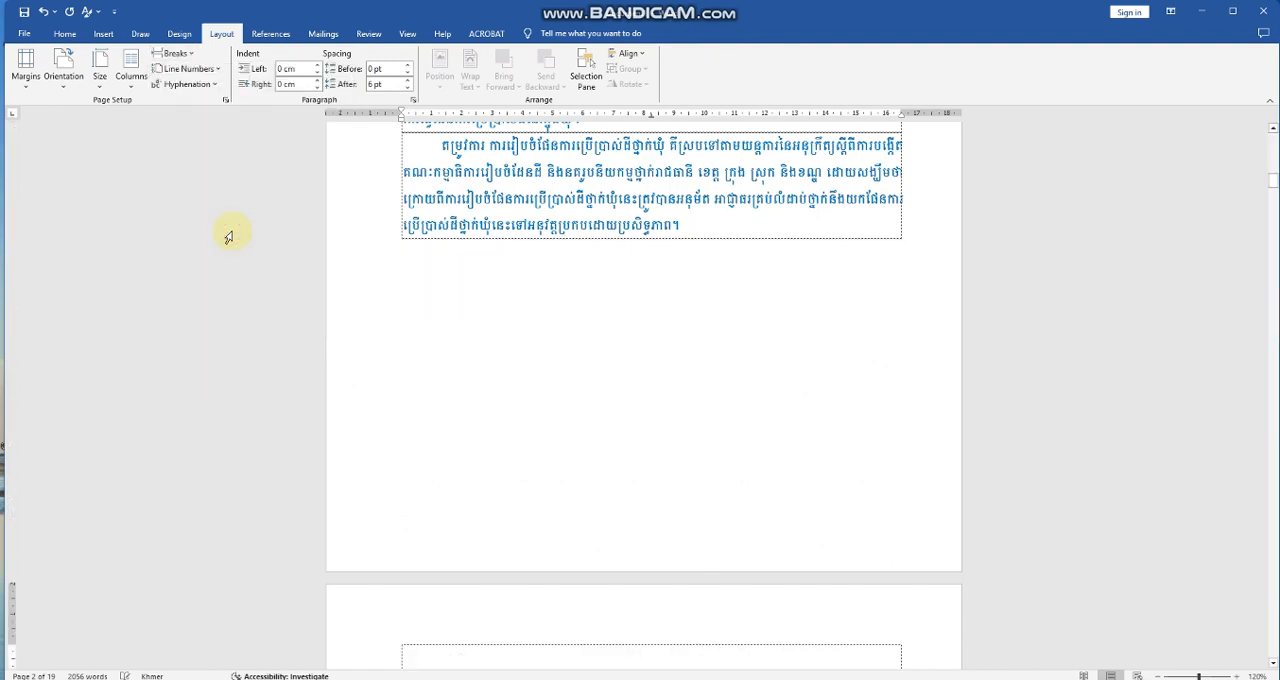
# Delete the empty lines above the chapter 1 heading so it starts at the top of its page.
pyautogui.scroll(-3, 596, 412)
pyautogui.scroll(-4, 596, 412)
pyautogui.scroll(2, 591, 408)
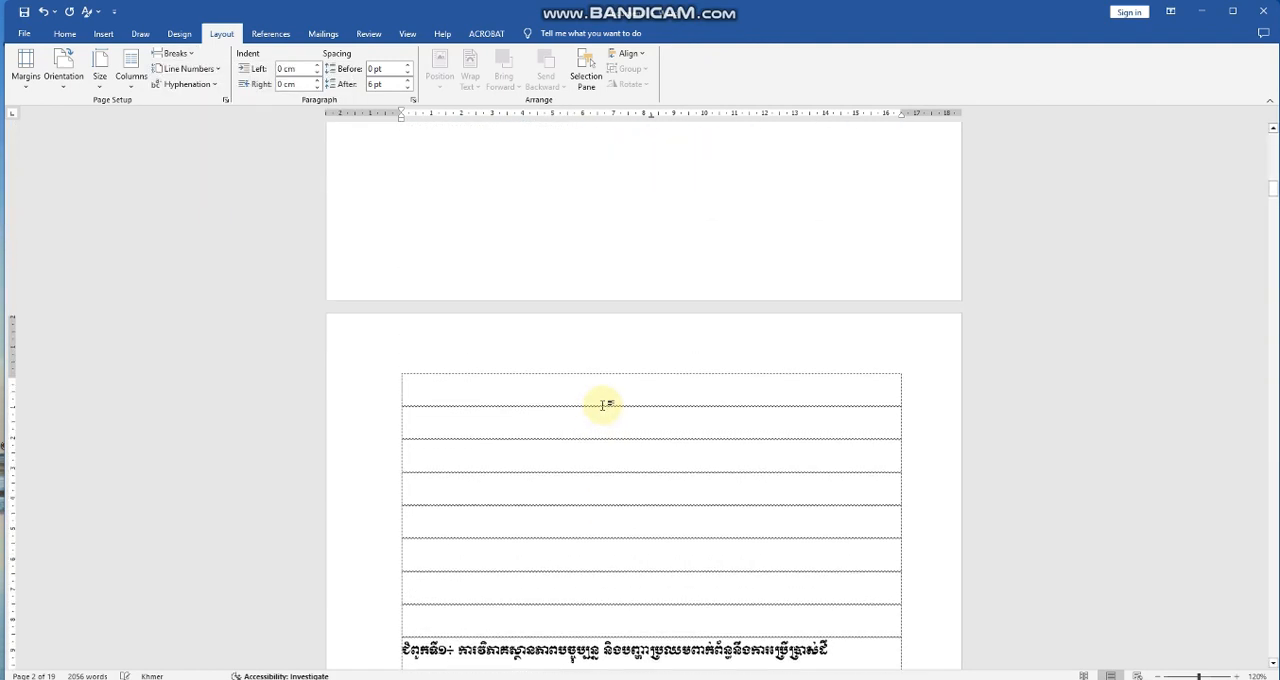
pyautogui.press('Delete')
pyautogui.press('Delete')
pyautogui.press('Delete')
pyautogui.press('Delete')
pyautogui.press('Delete')
pyautogui.press('Delete')
pyautogui.press('Delete')
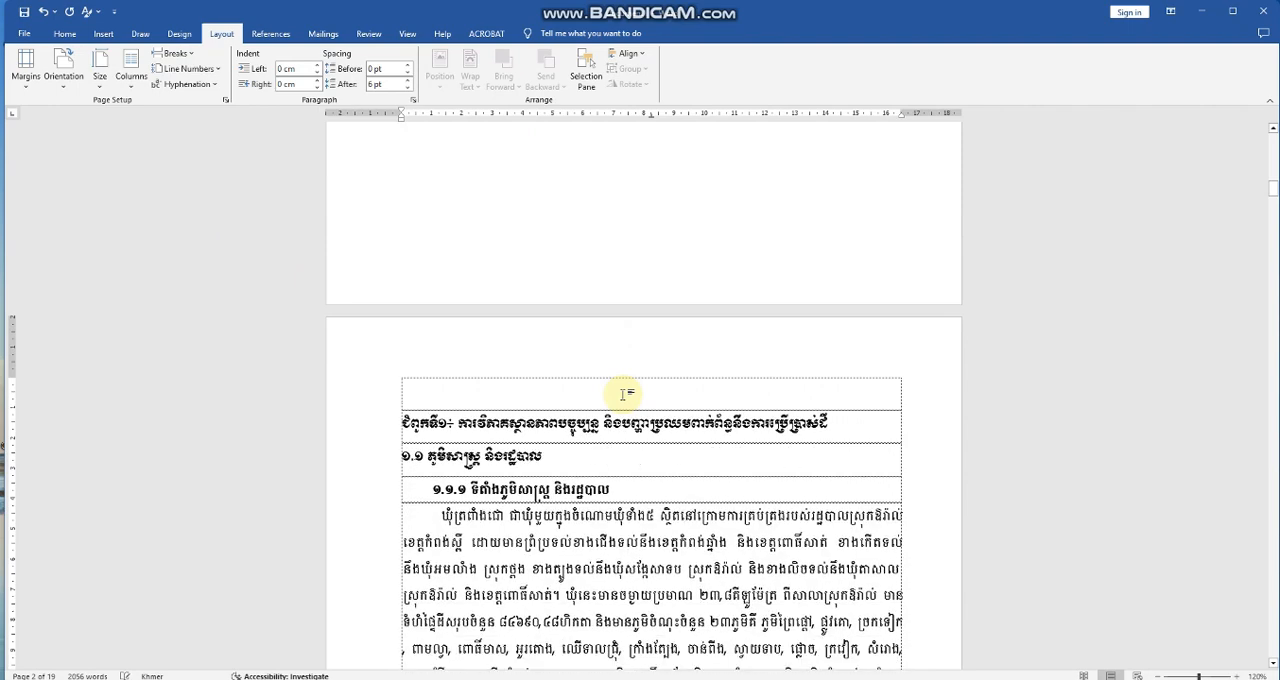
pyautogui.press('Delete')
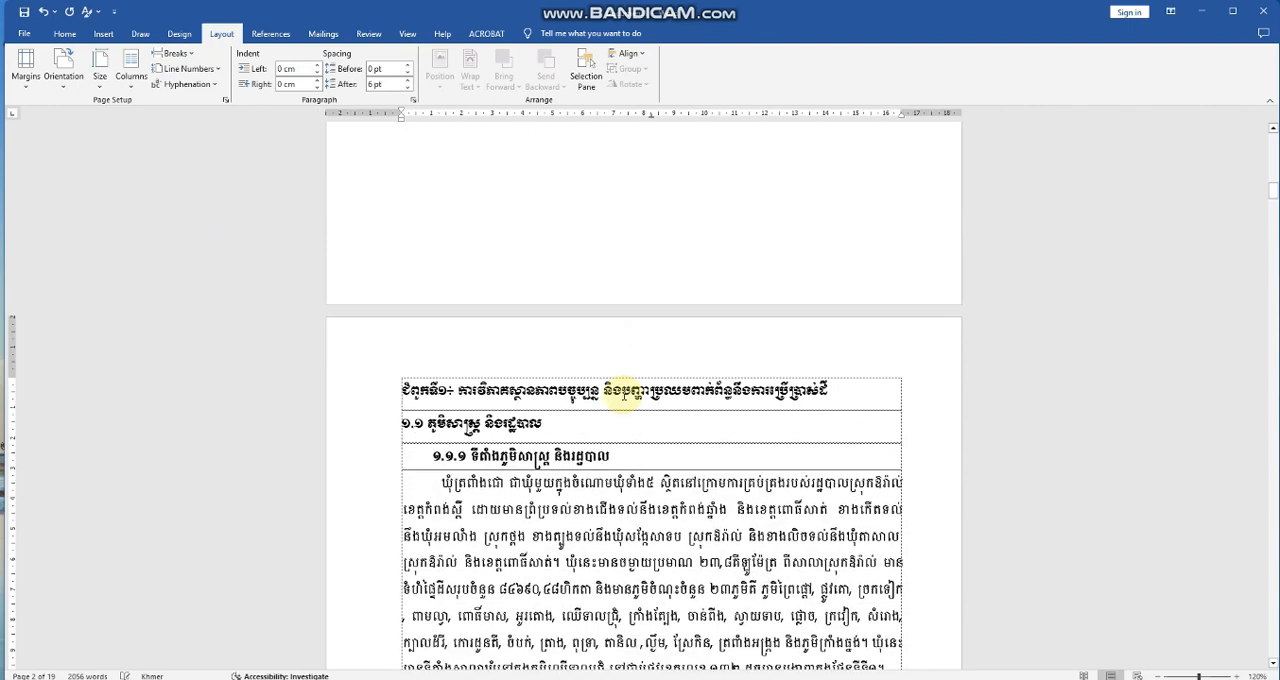
# Add a centred Plain Number 2 page number to the bottom of the pages and remove the extra empty footer line.
pyautogui.scroll(4, 625, 395)
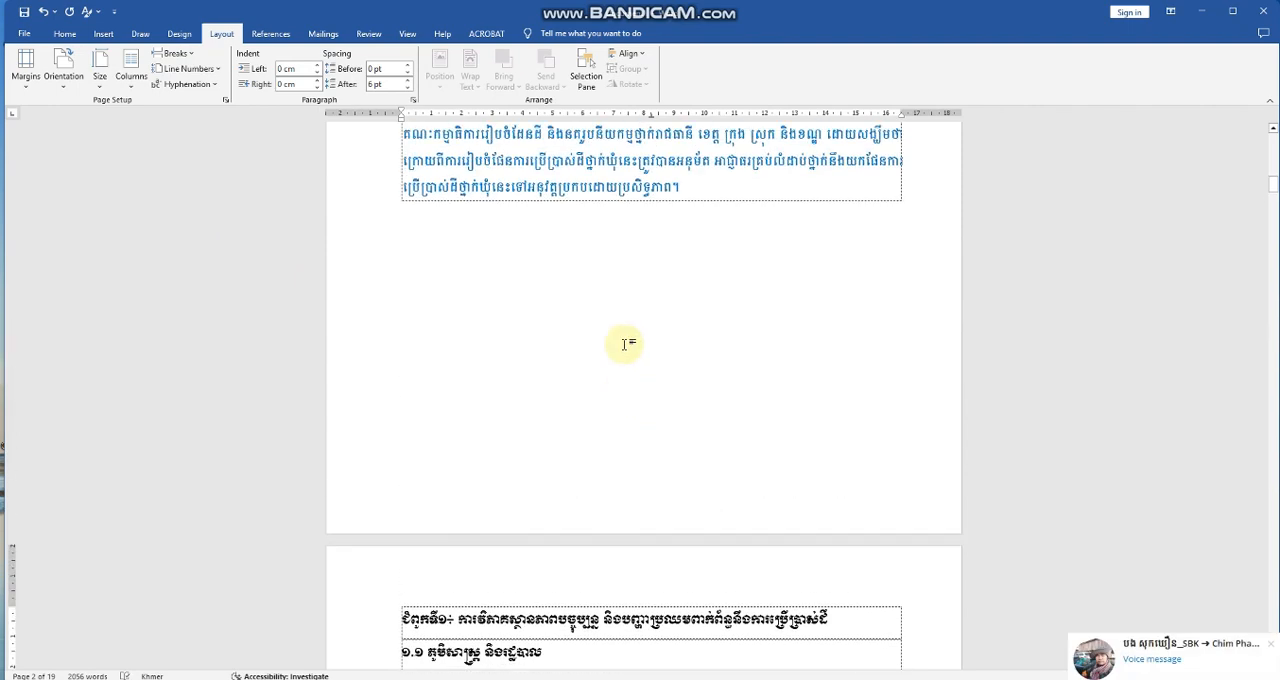
pyautogui.doubleClick(603, 492)
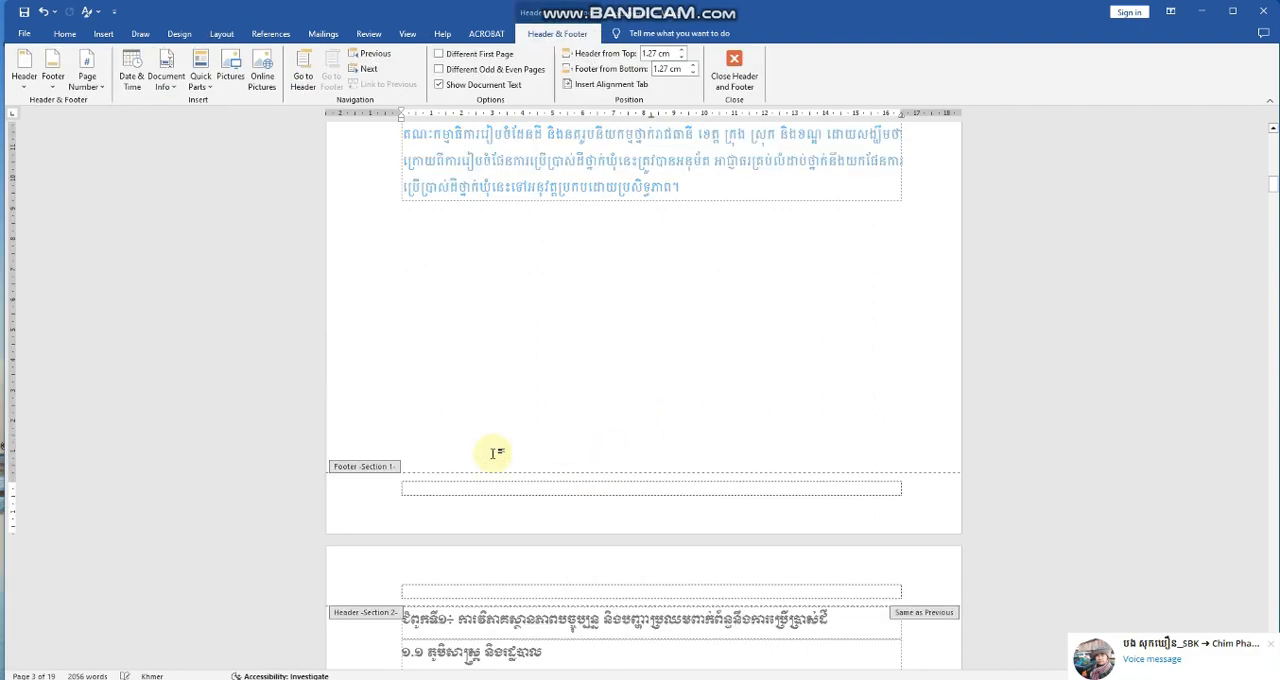
pyautogui.scroll(-4, 497, 453)
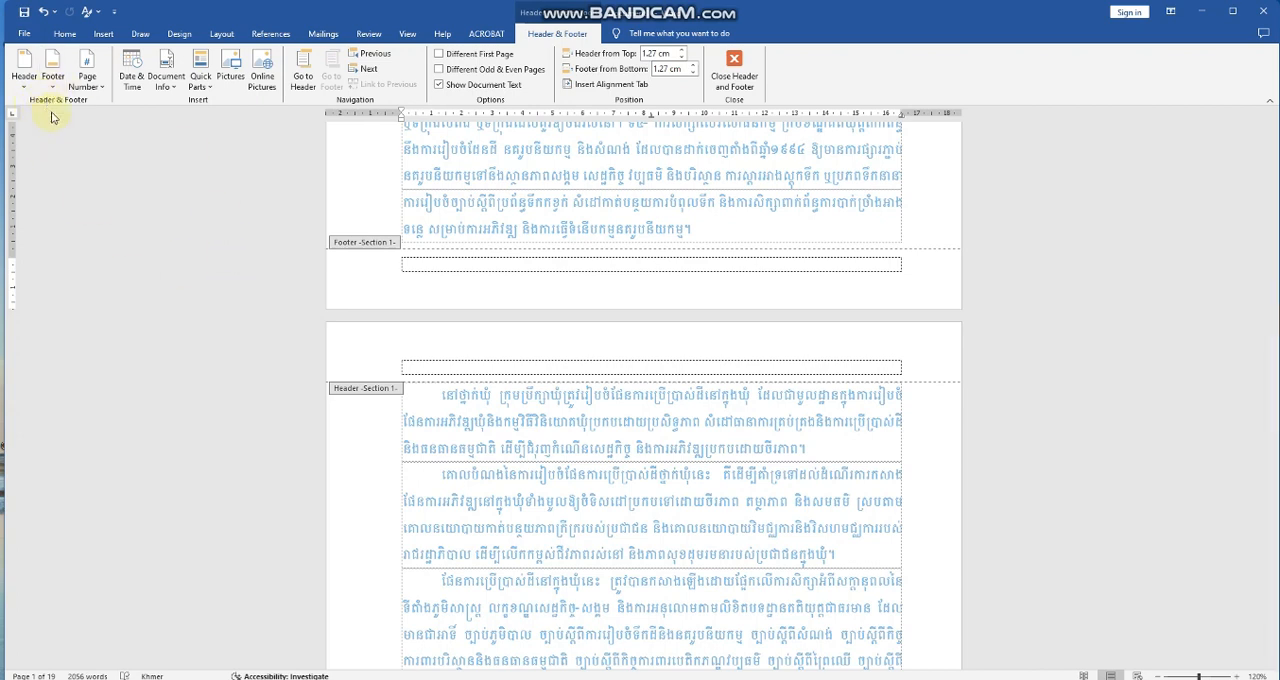
pyautogui.click(94, 84)
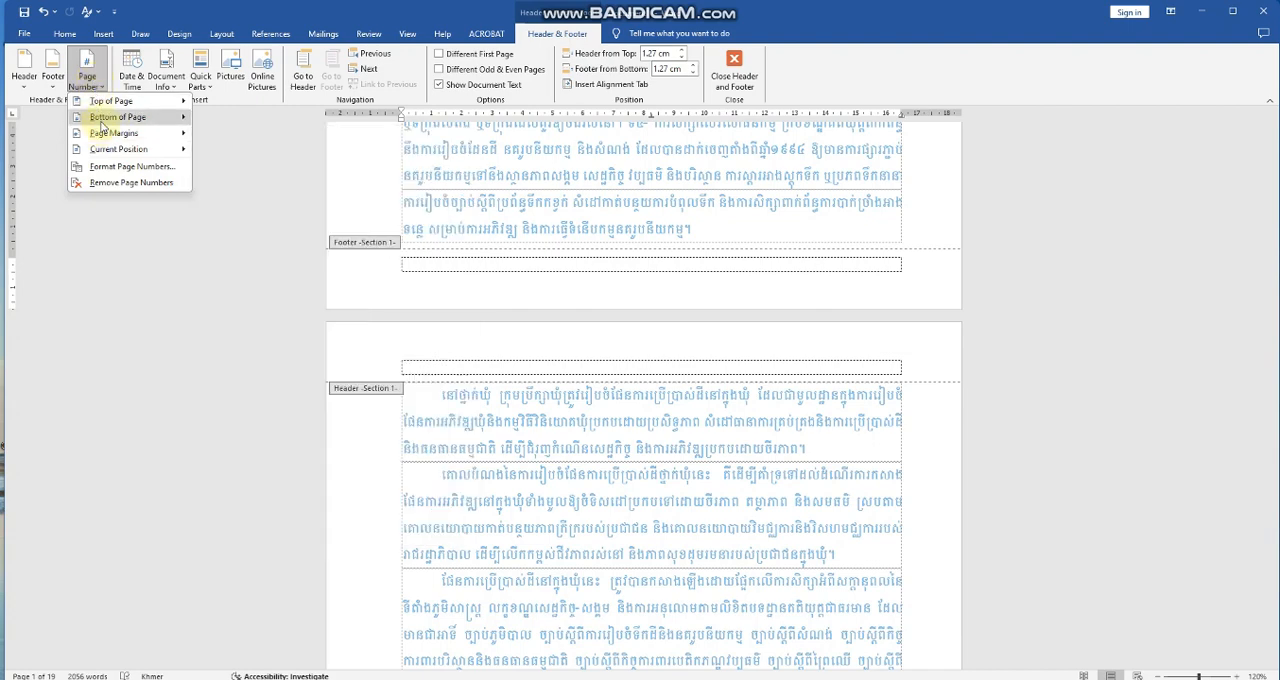
pyautogui.moveTo(101, 122)
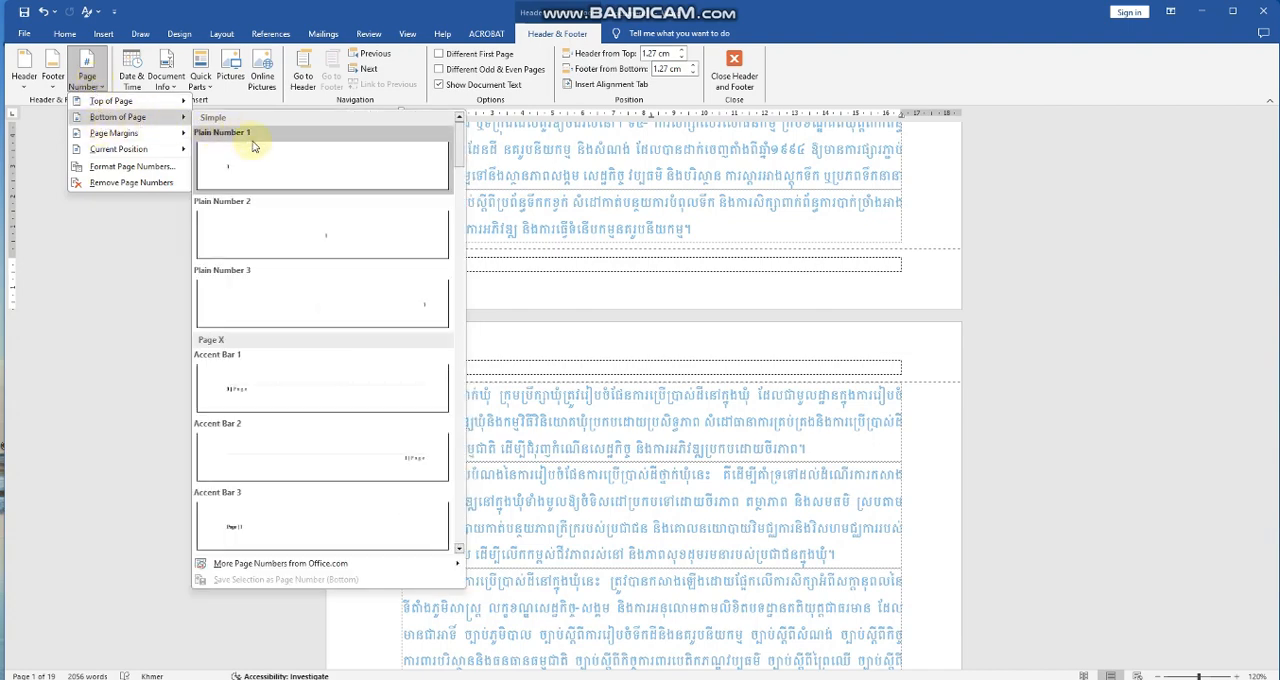
pyautogui.click(328, 248)
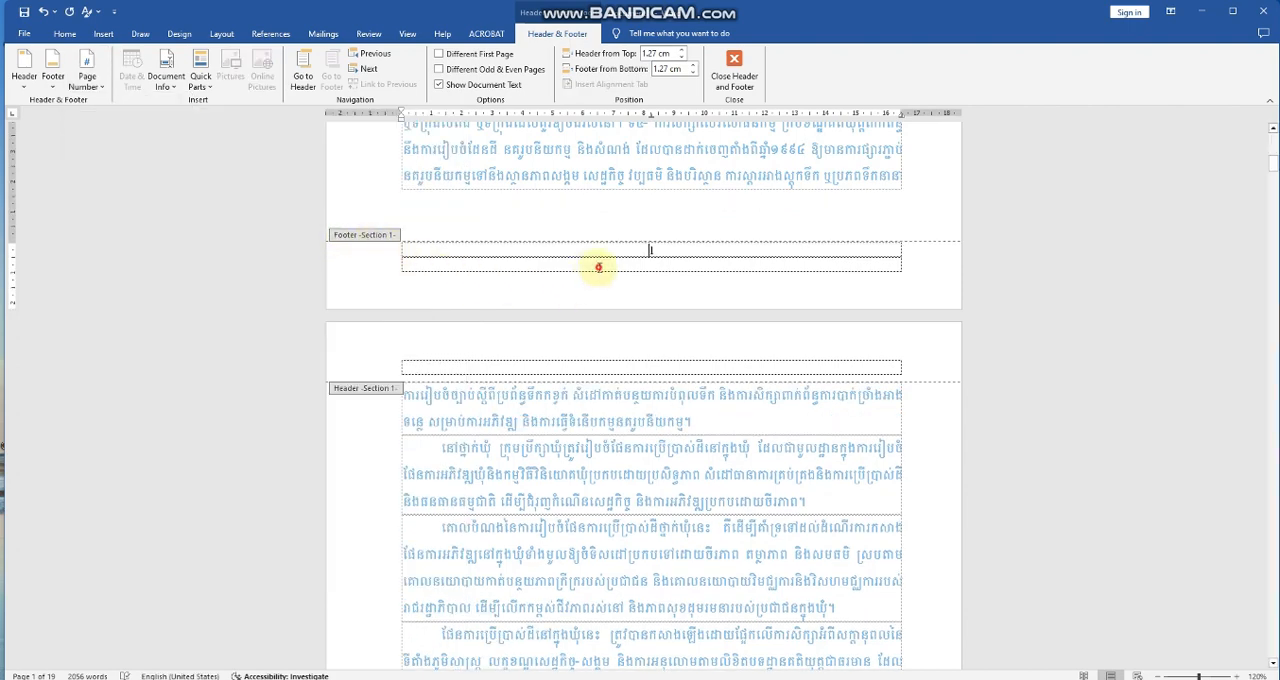
pyautogui.click(598, 267)
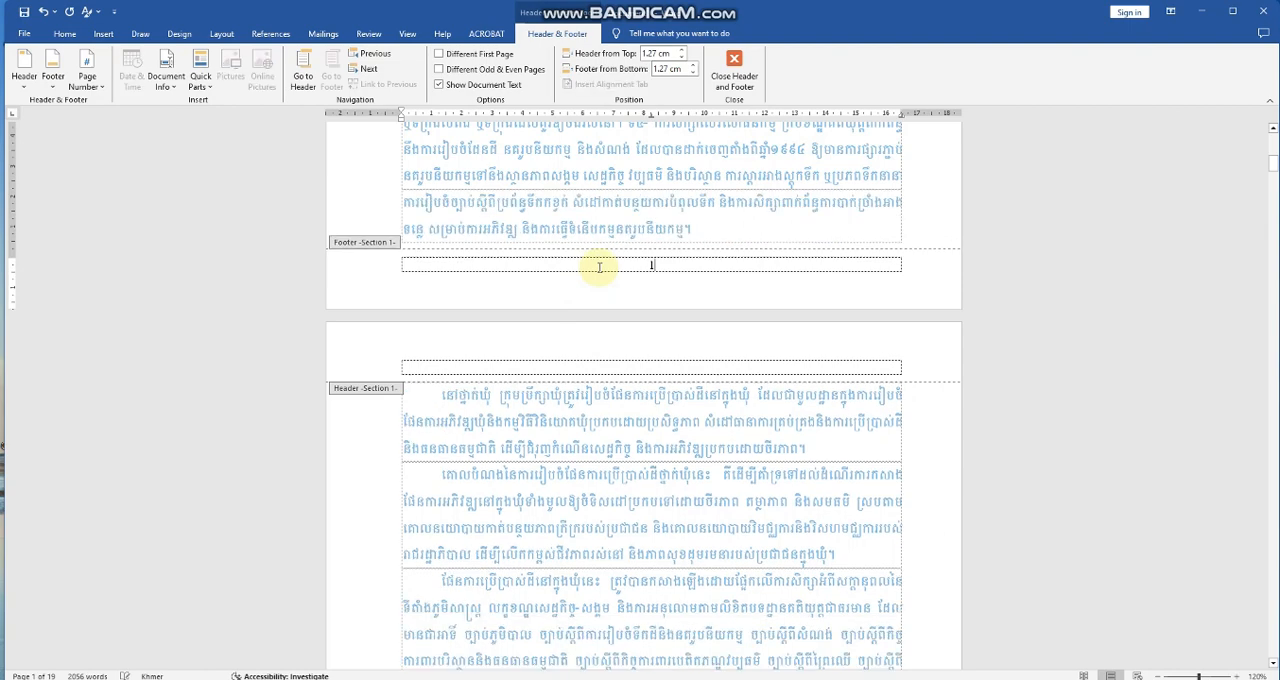
# Format the introduction section's page numbers as I, II, III starting at I, and leave footer editing.
pyautogui.scroll(-5, 645, 320)
pyautogui.scroll(-5, 645, 326)
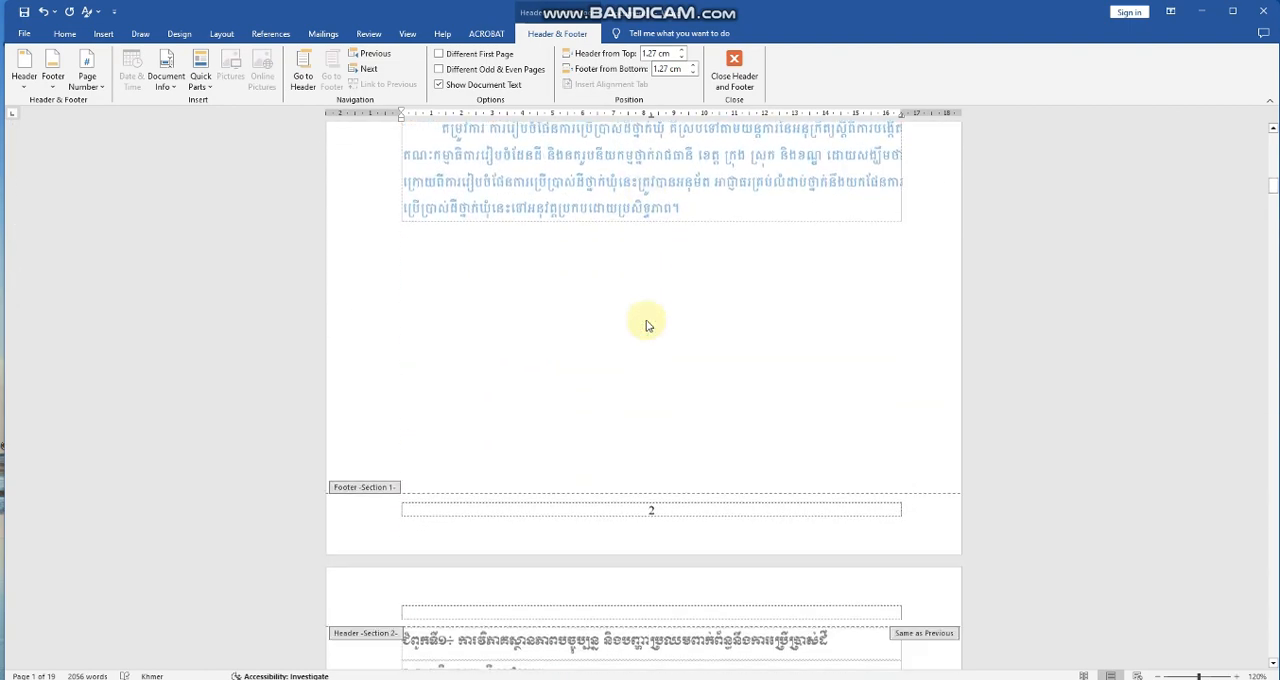
pyautogui.scroll(-8, 647, 320)
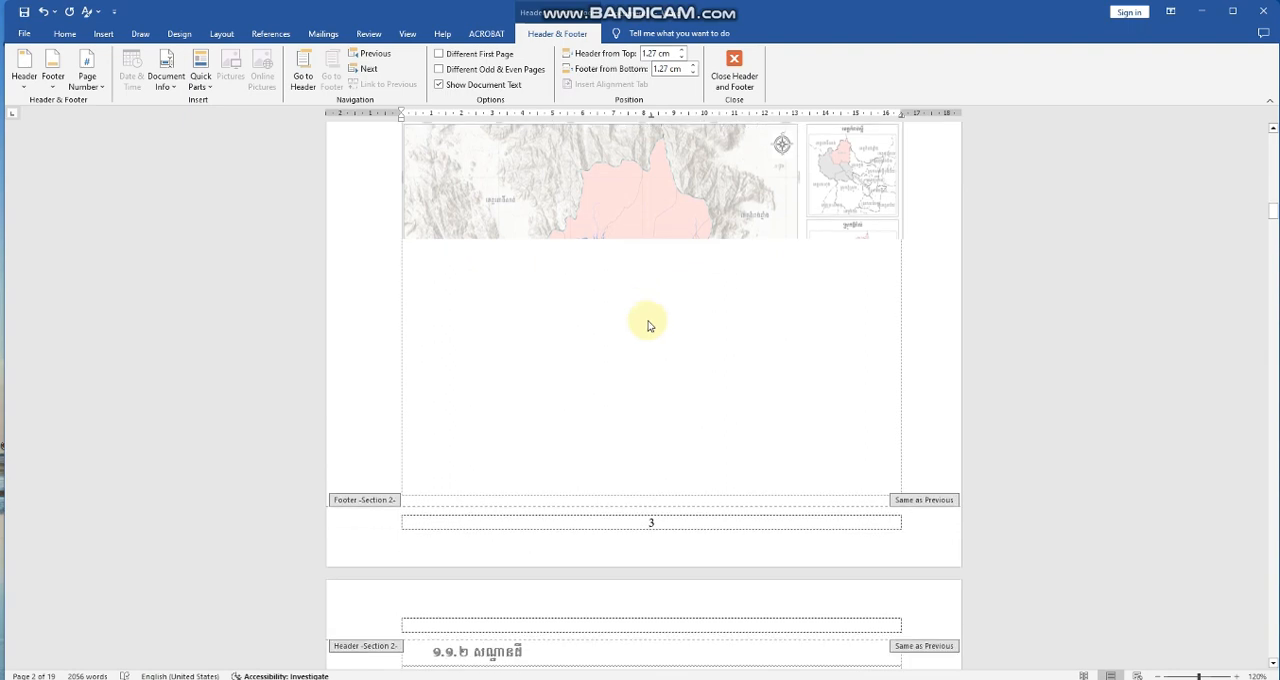
pyautogui.scroll(10, 648, 325)
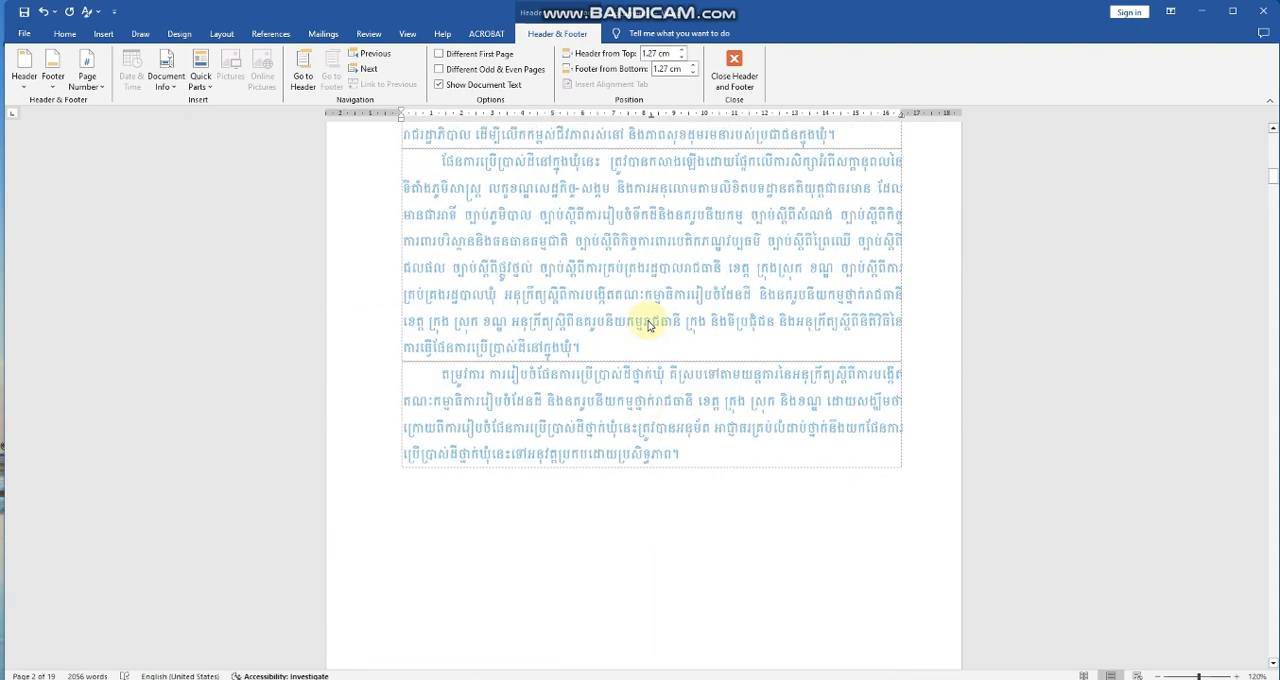
pyautogui.scroll(-2, 648, 321)
pyautogui.scroll(9, 648, 321)
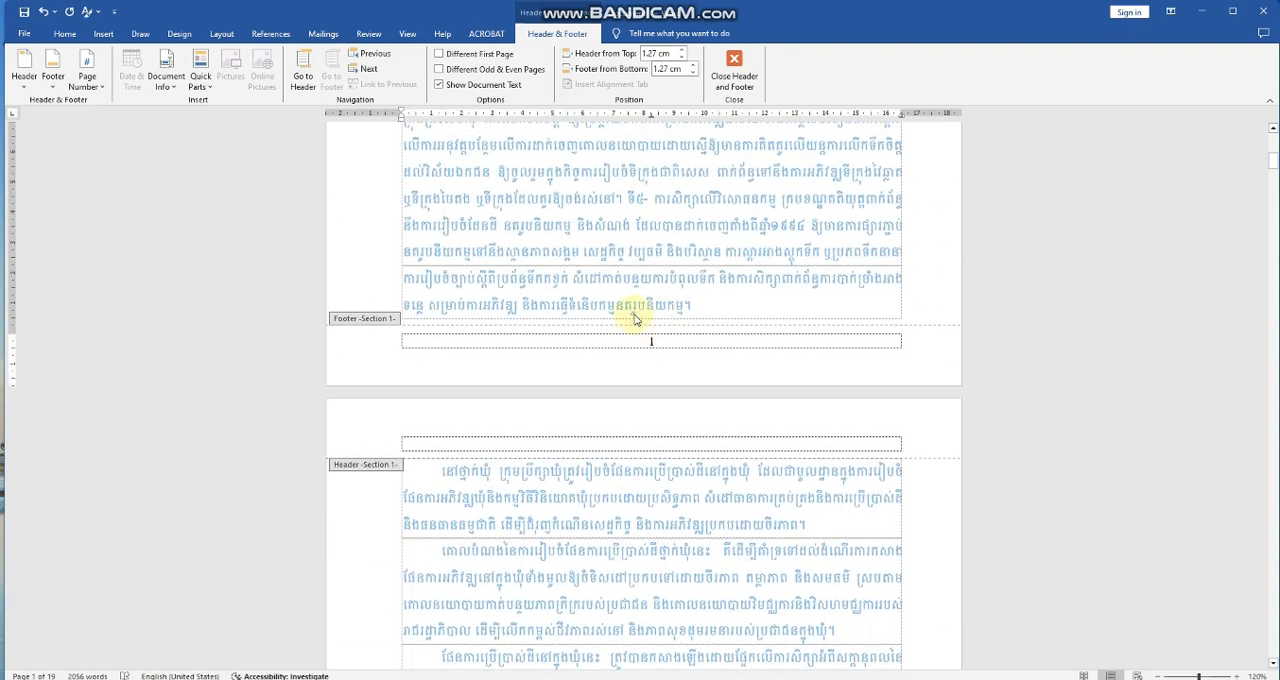
pyautogui.doubleClick(651, 342)
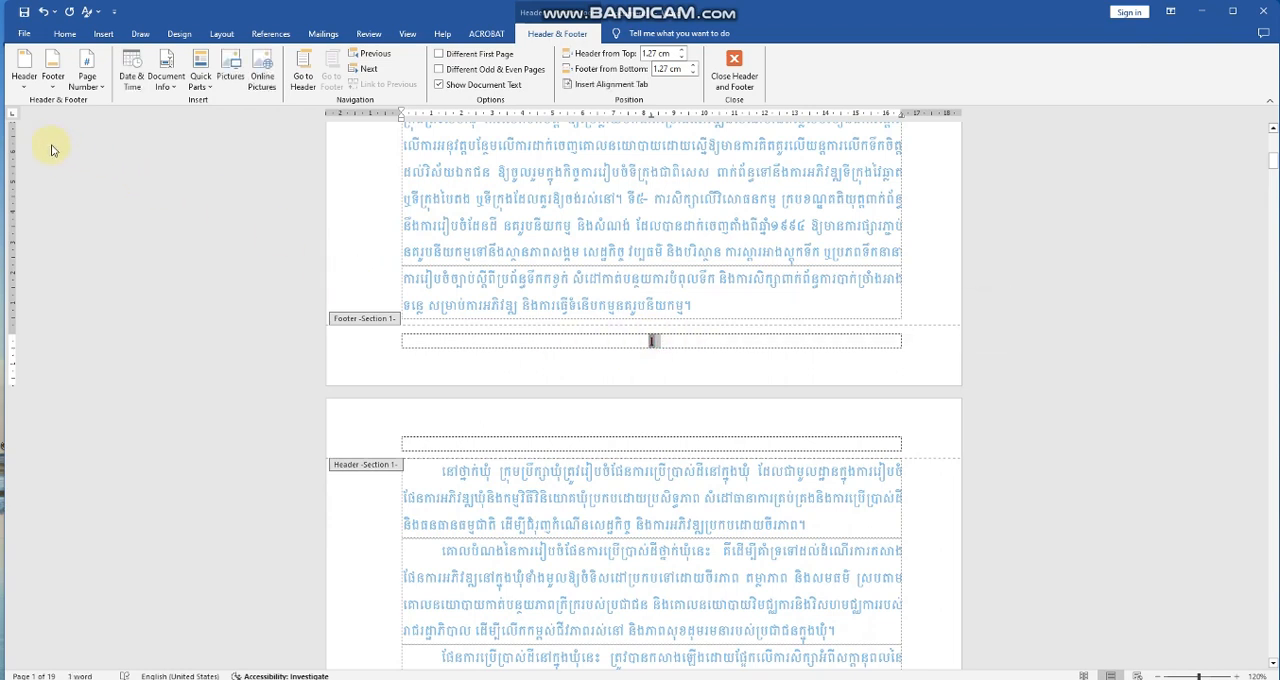
pyautogui.click(98, 88)
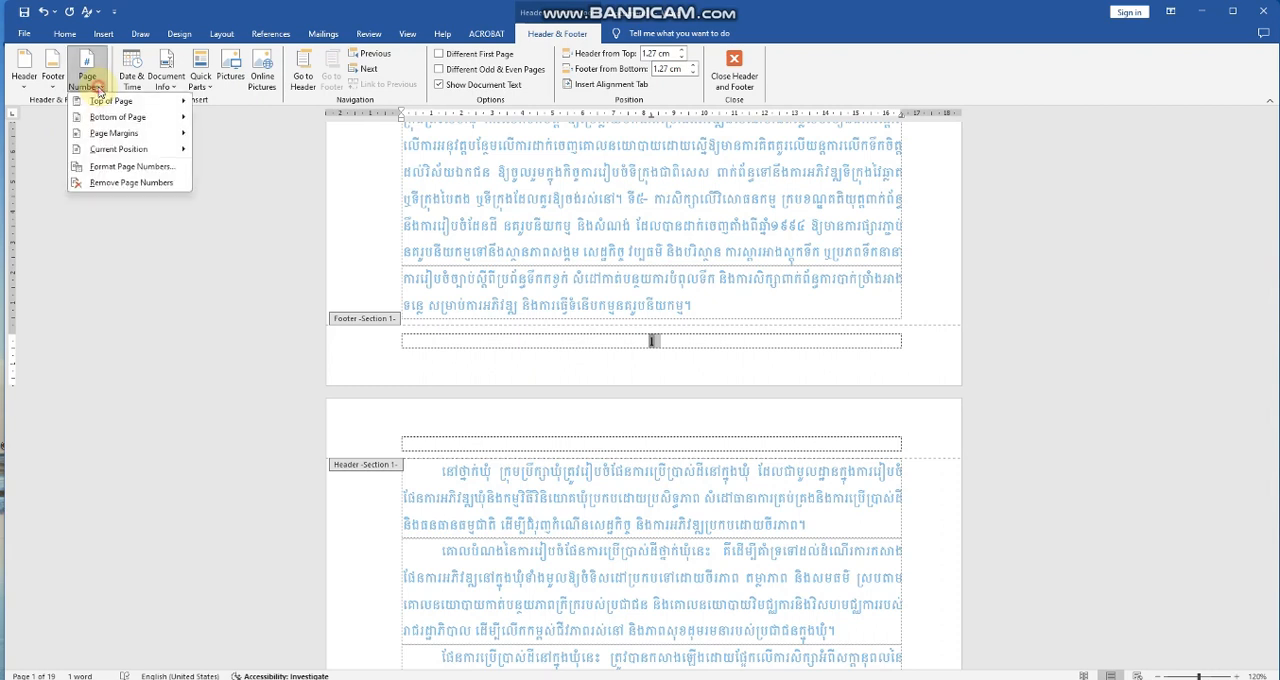
pyautogui.click(112, 168)
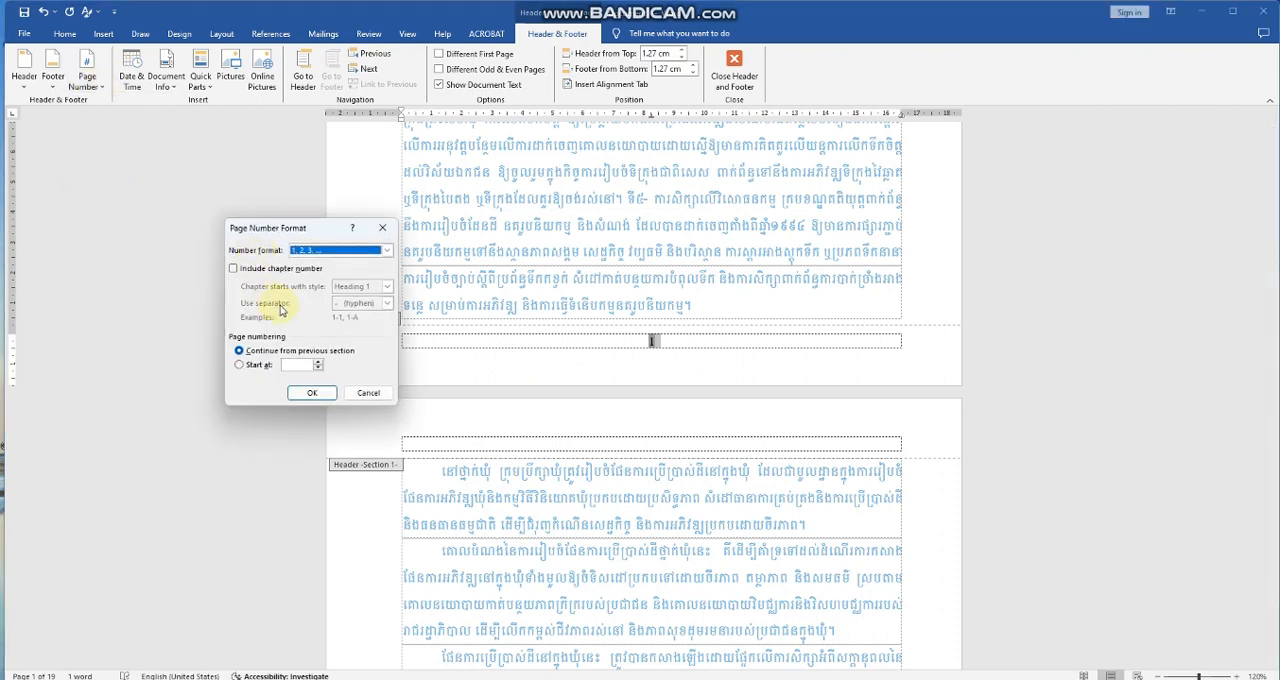
pyautogui.click(387, 252)
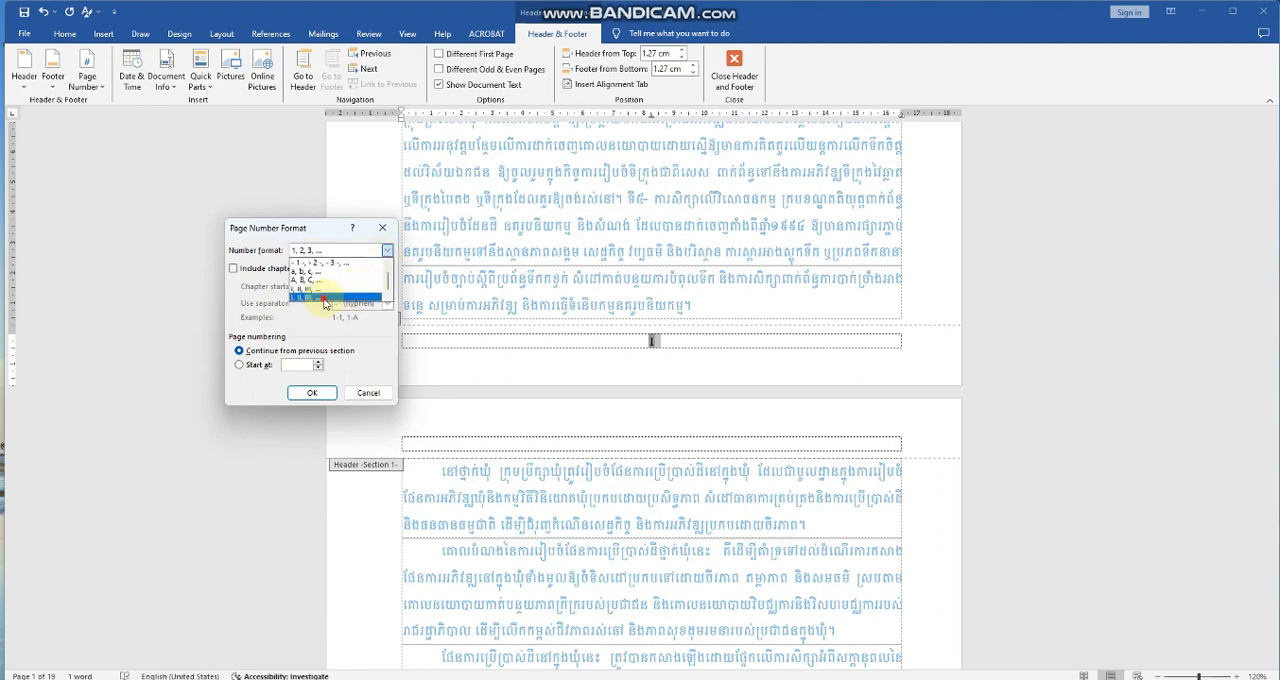
pyautogui.click(325, 297)
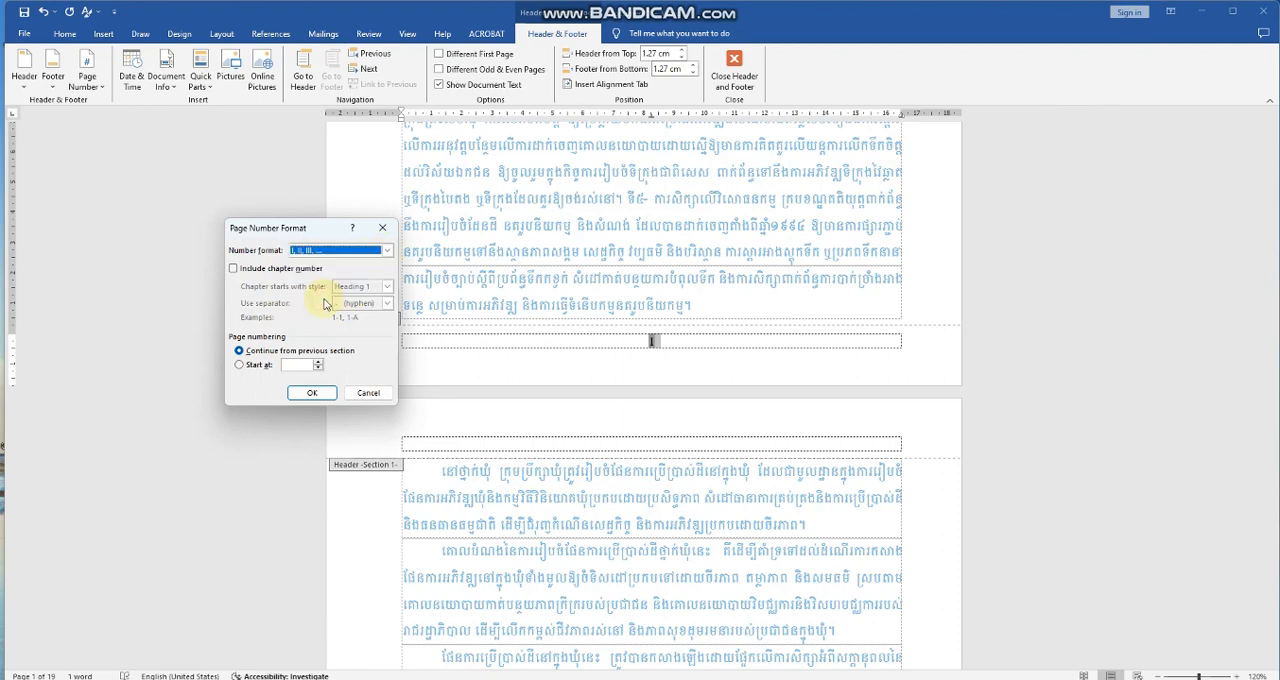
pyautogui.click(241, 366)
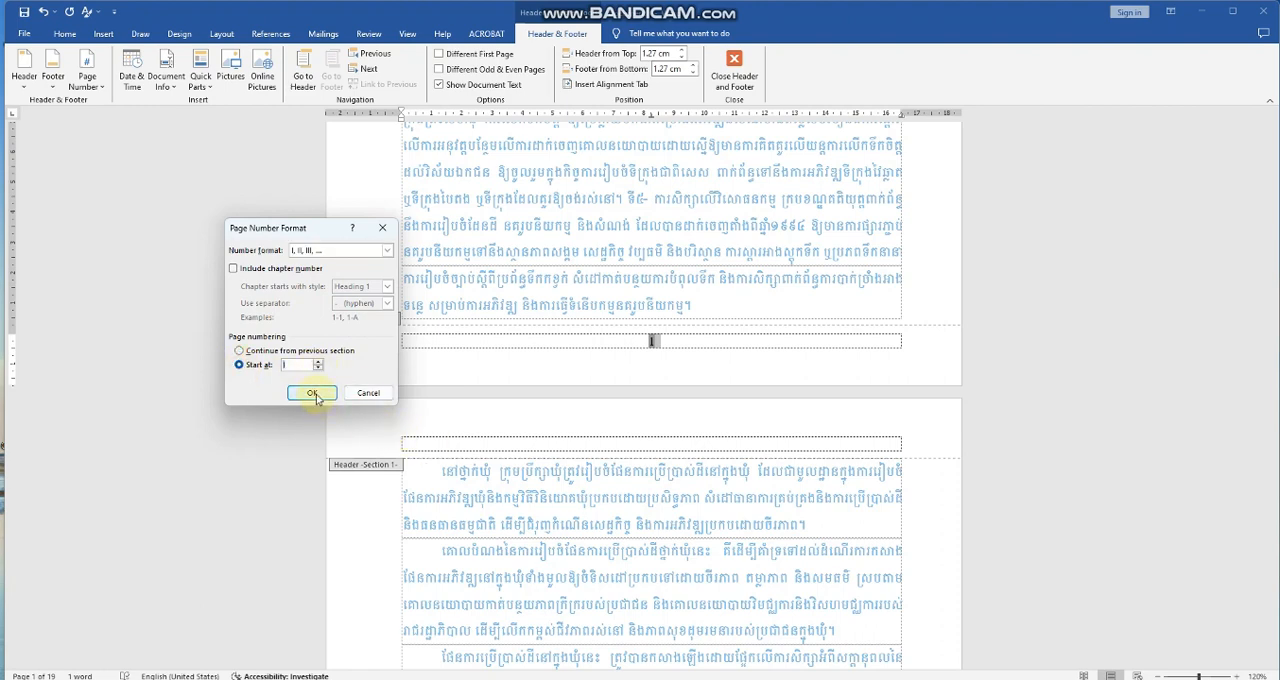
pyautogui.click(312, 394)
pyautogui.scroll(-5, 700, 540)
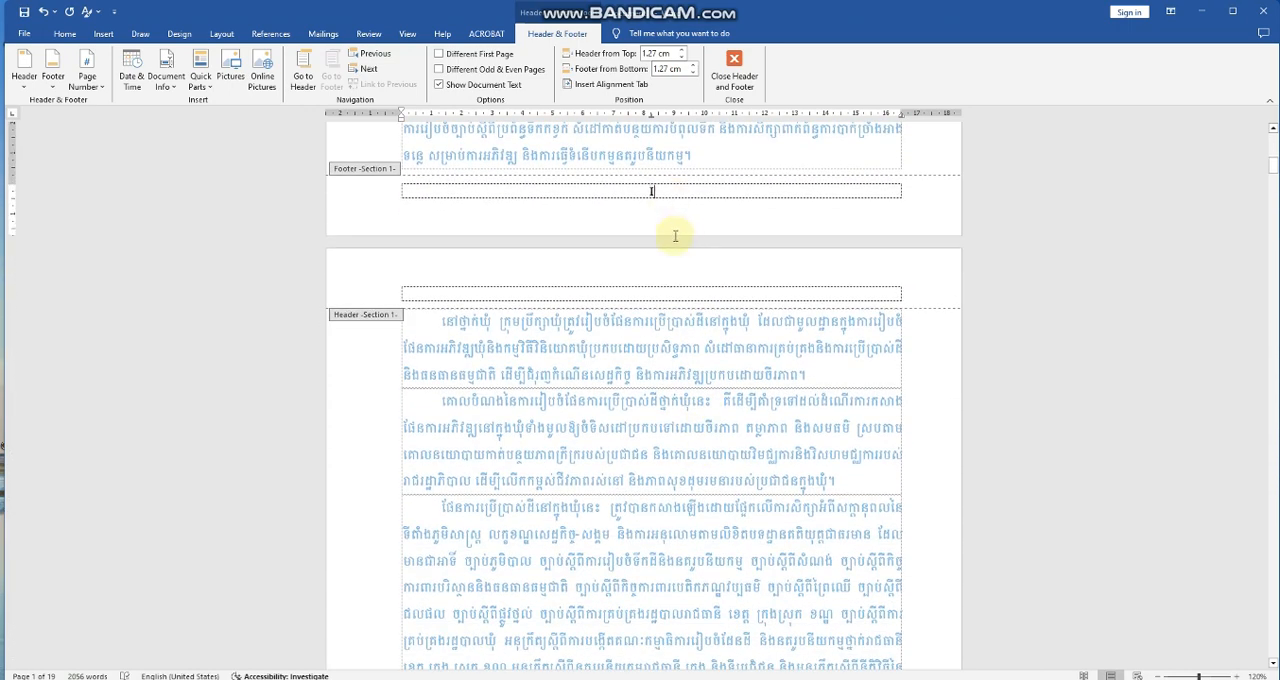
pyautogui.scroll(3, 667, 295)
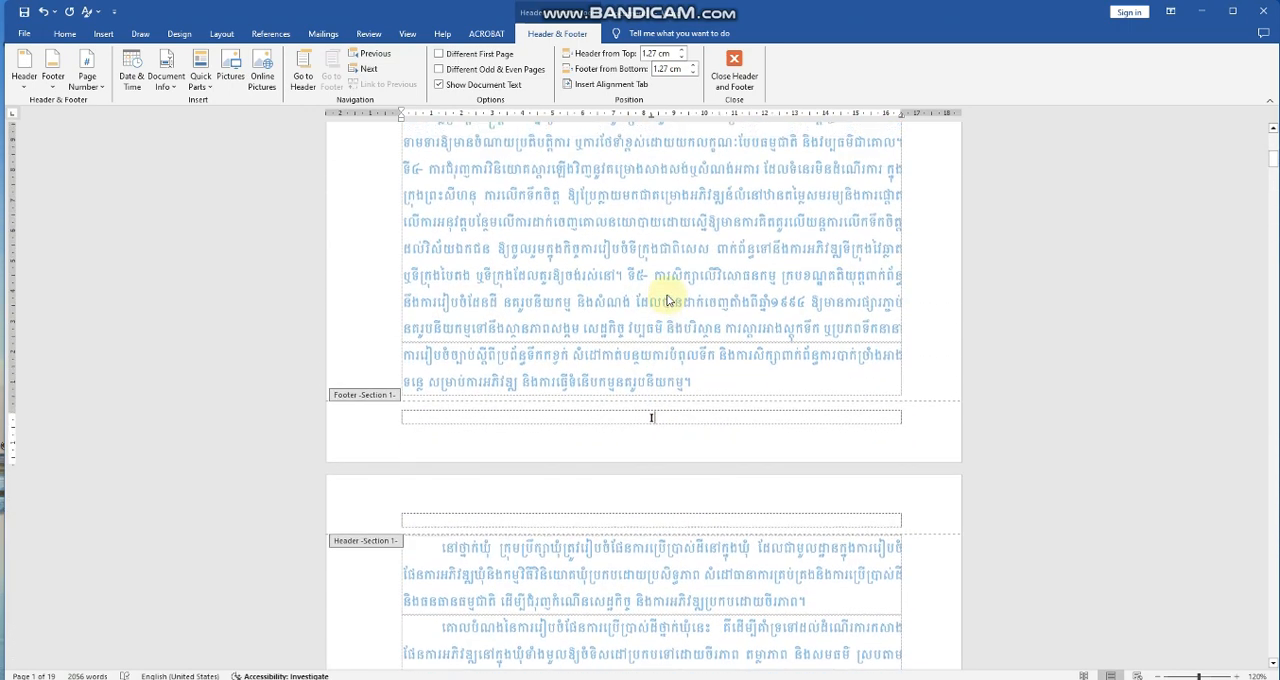
pyautogui.doubleClick(700, 328)
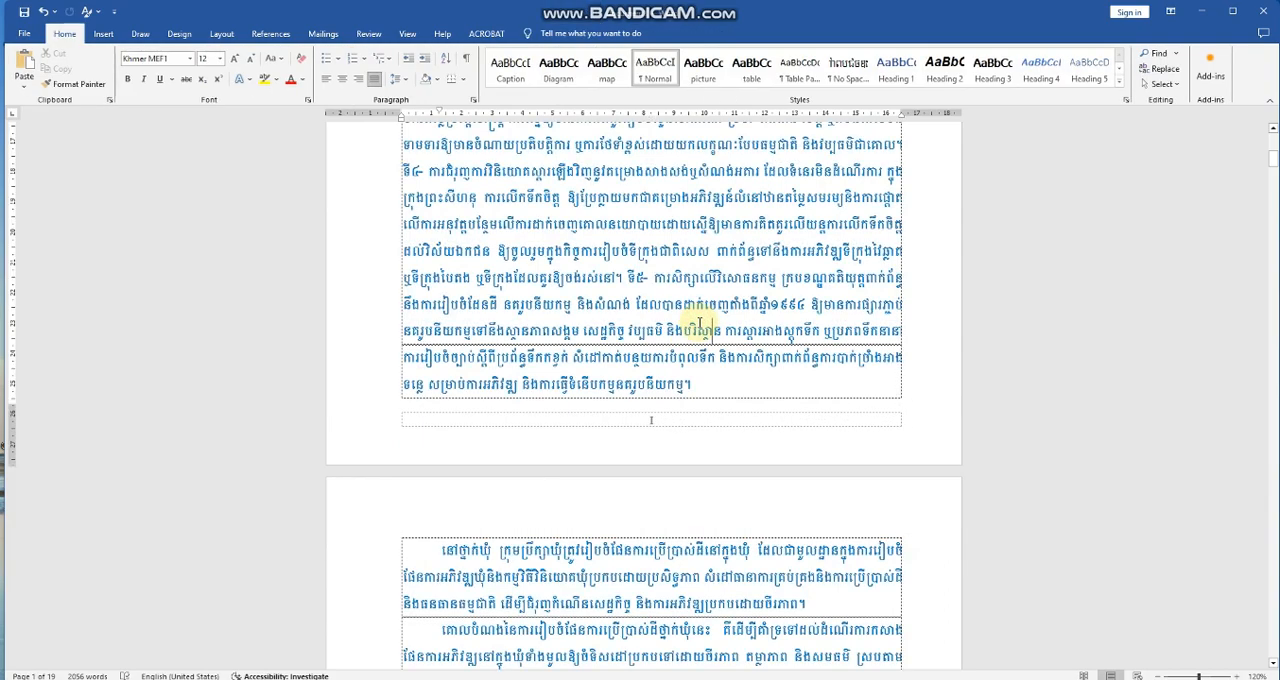
# Compare the footer page numbers on the introduction pages with those on the first chapter 1 pages.
pyautogui.scroll(-3, 660, 270)
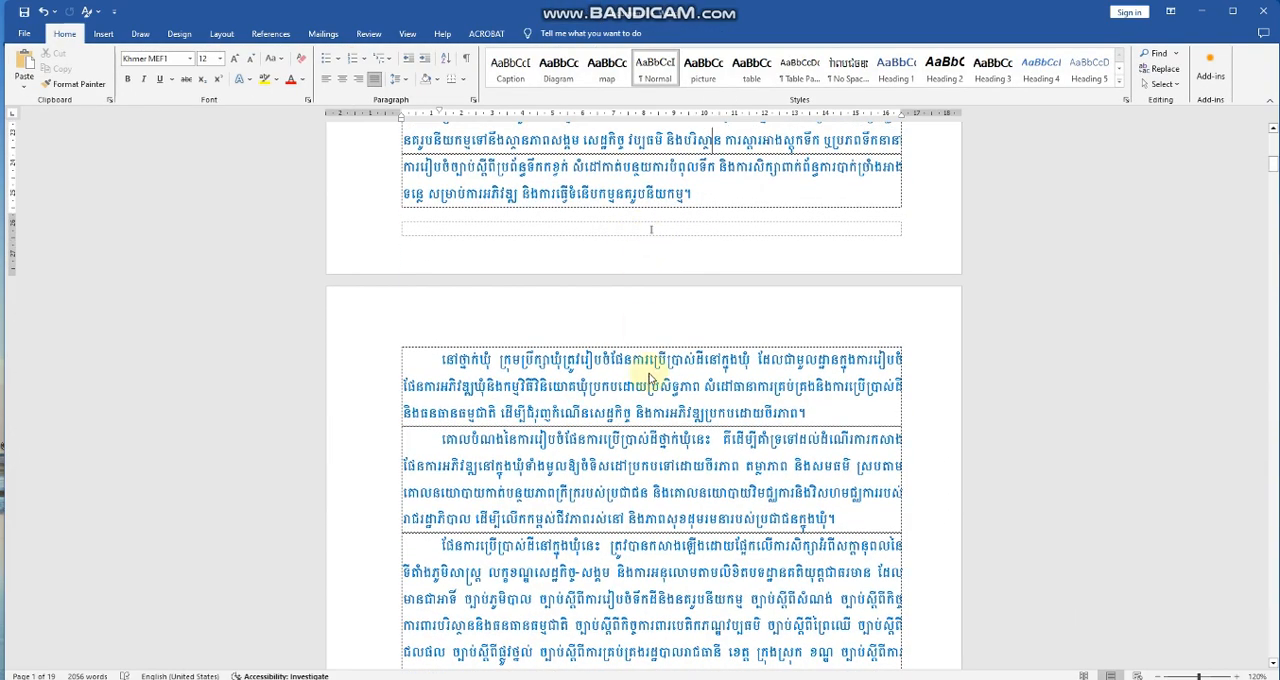
pyautogui.scroll(-10, 651, 371)
pyautogui.scroll(-12, 650, 372)
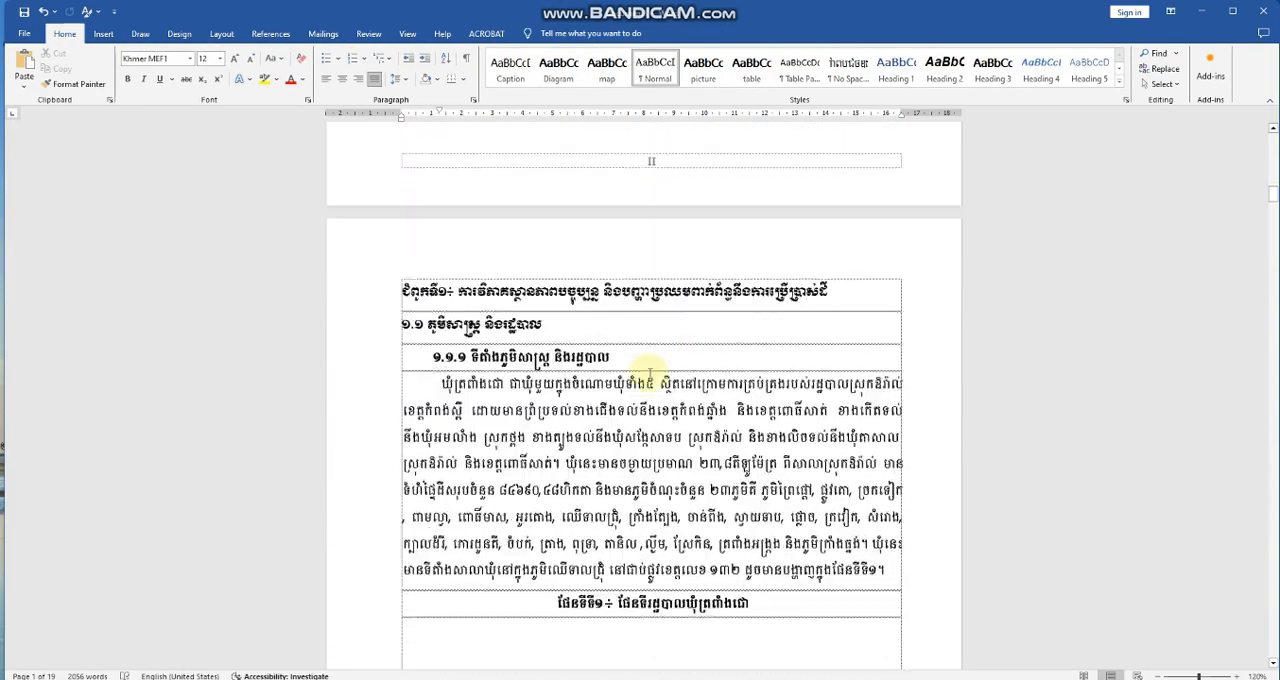
pyautogui.scroll(-3, 649, 374)
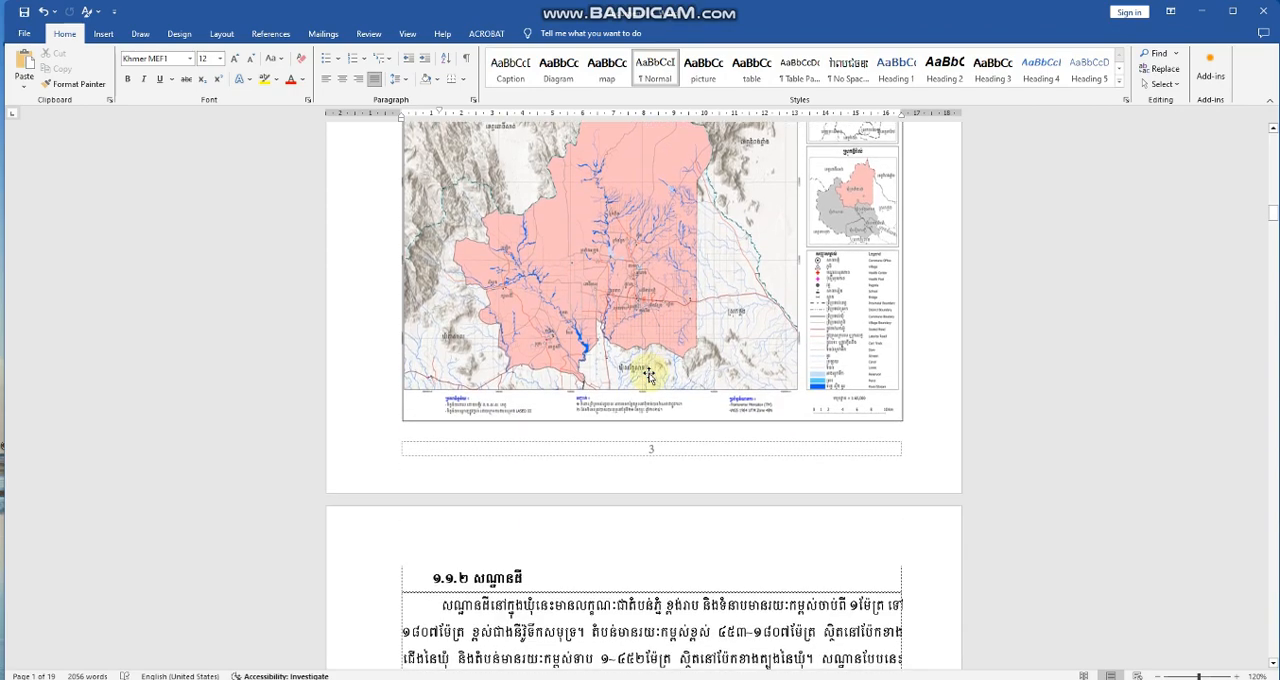
pyautogui.scroll(9, 650, 375)
pyautogui.scroll(4, 649, 373)
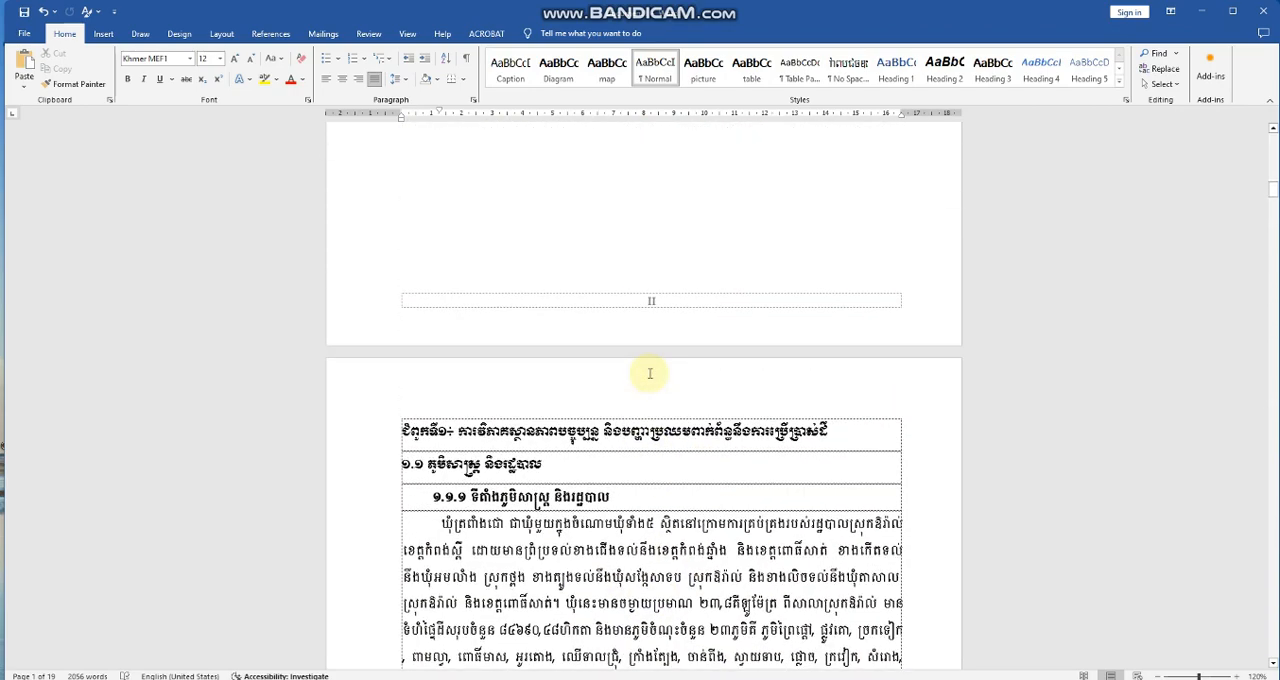
pyautogui.scroll(-15, 649, 373)
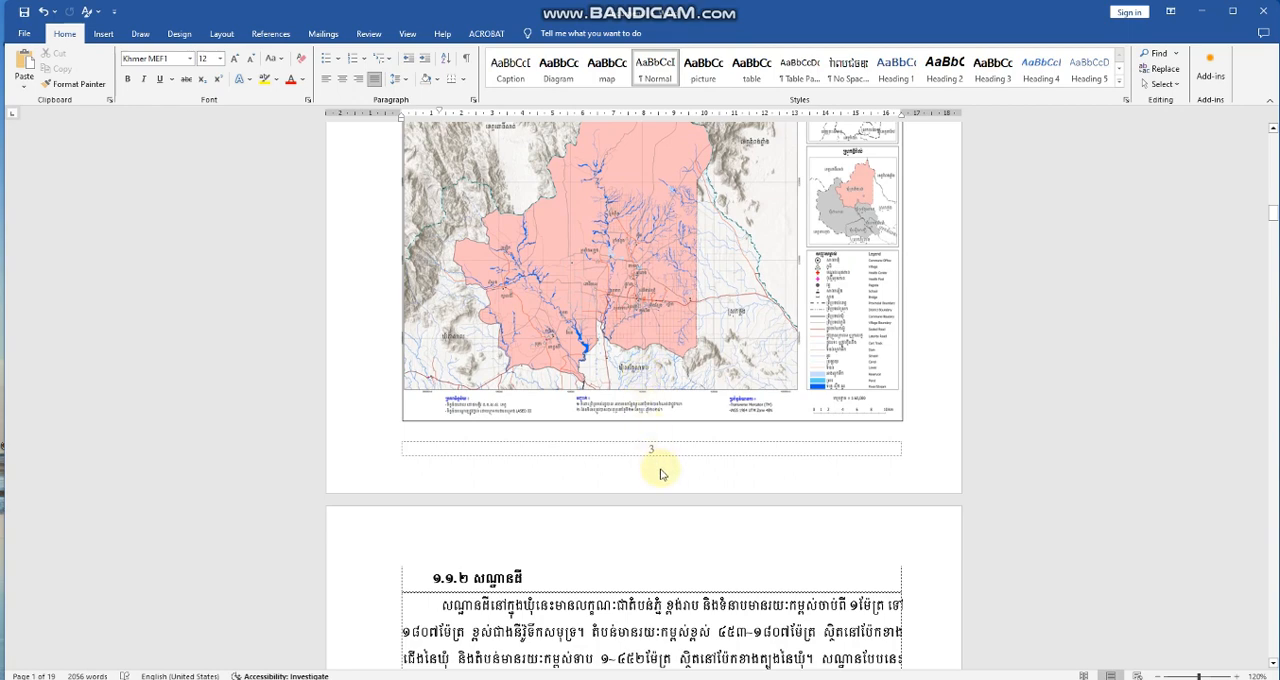
# Open the chapter 1 section's footer, unlink it from the previous section, and select its page number.
pyautogui.doubleClick(653, 450)
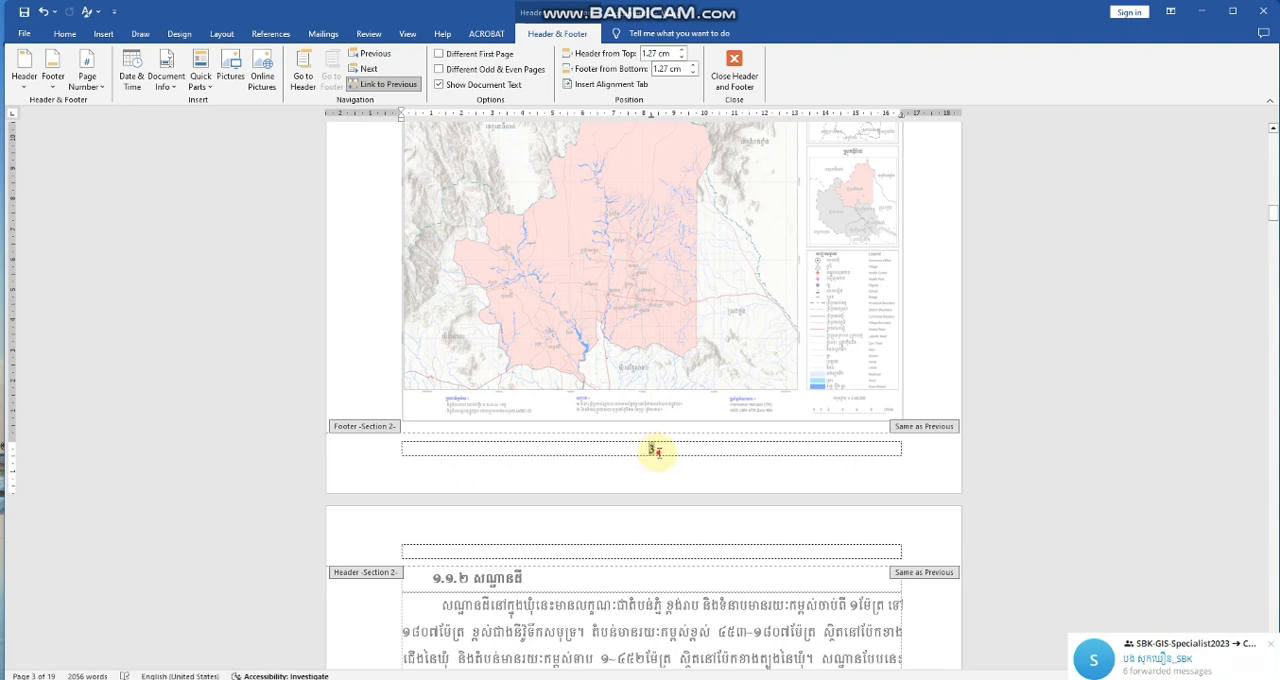
pyautogui.moveTo(657, 451); pyautogui.dragTo(626, 449)
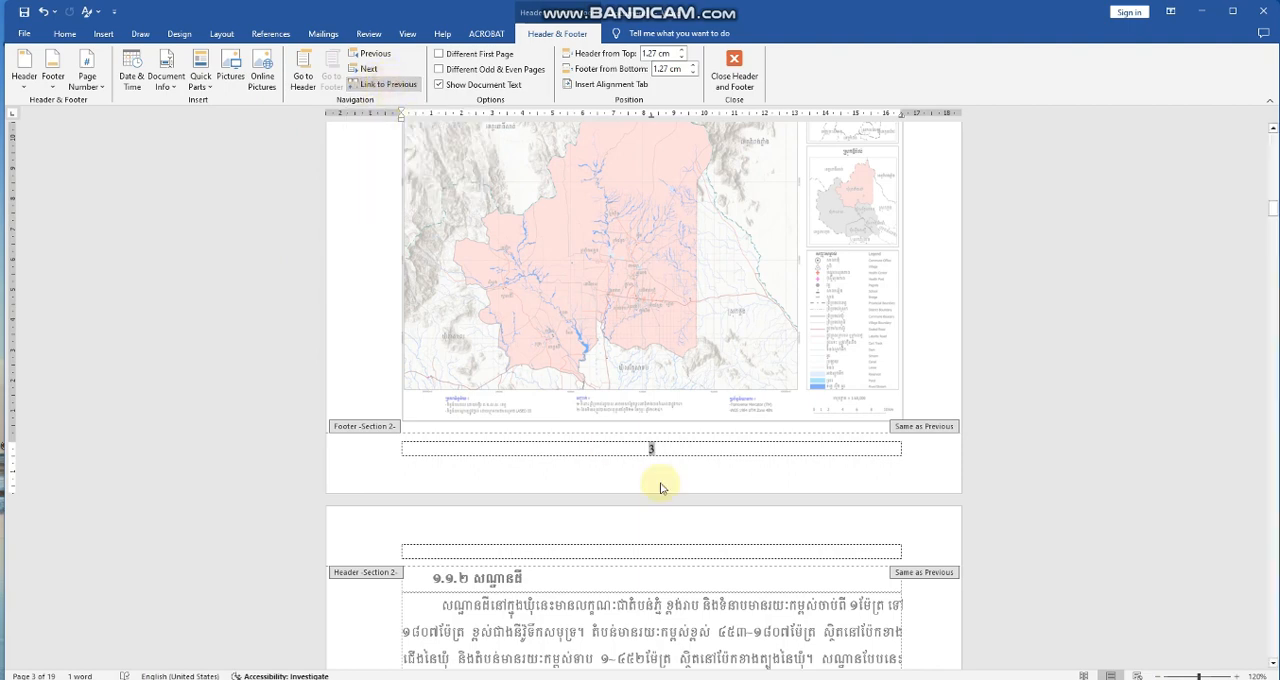
pyautogui.scroll(5, 678, 458)
pyautogui.scroll(-6, 664, 526)
pyautogui.click(670, 425)
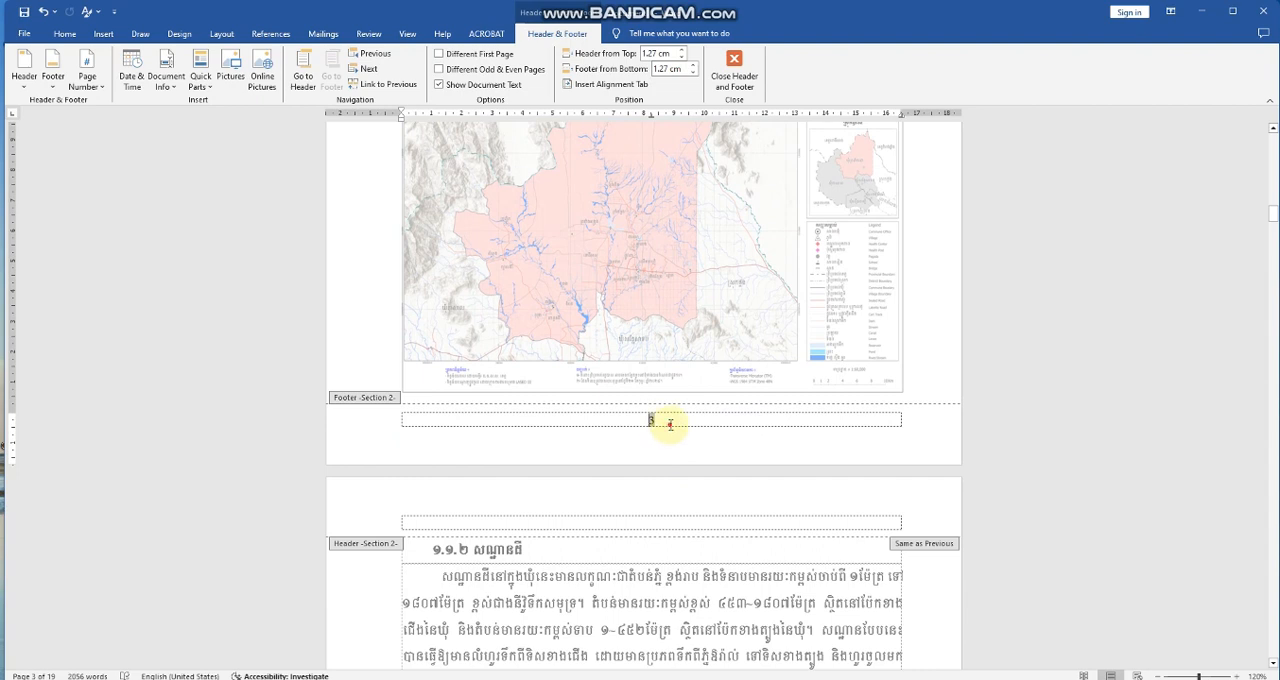
pyautogui.moveTo(670, 425); pyautogui.dragTo(638, 416)
pyautogui.click(663, 425)
pyautogui.moveTo(641, 418); pyautogui.dragTo(638, 418)
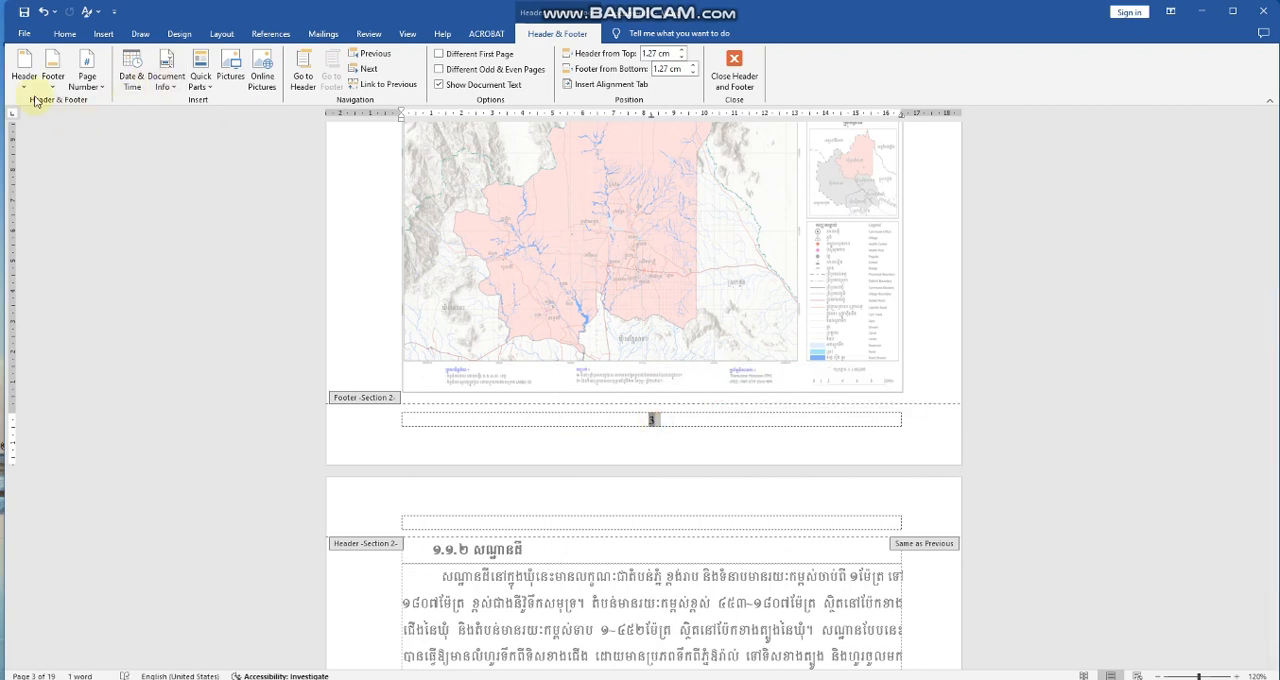
# Restart the chapter section's page numbering at 1 in the 1, 2, 3 format, and leave footer editing.
pyautogui.click(90, 86)
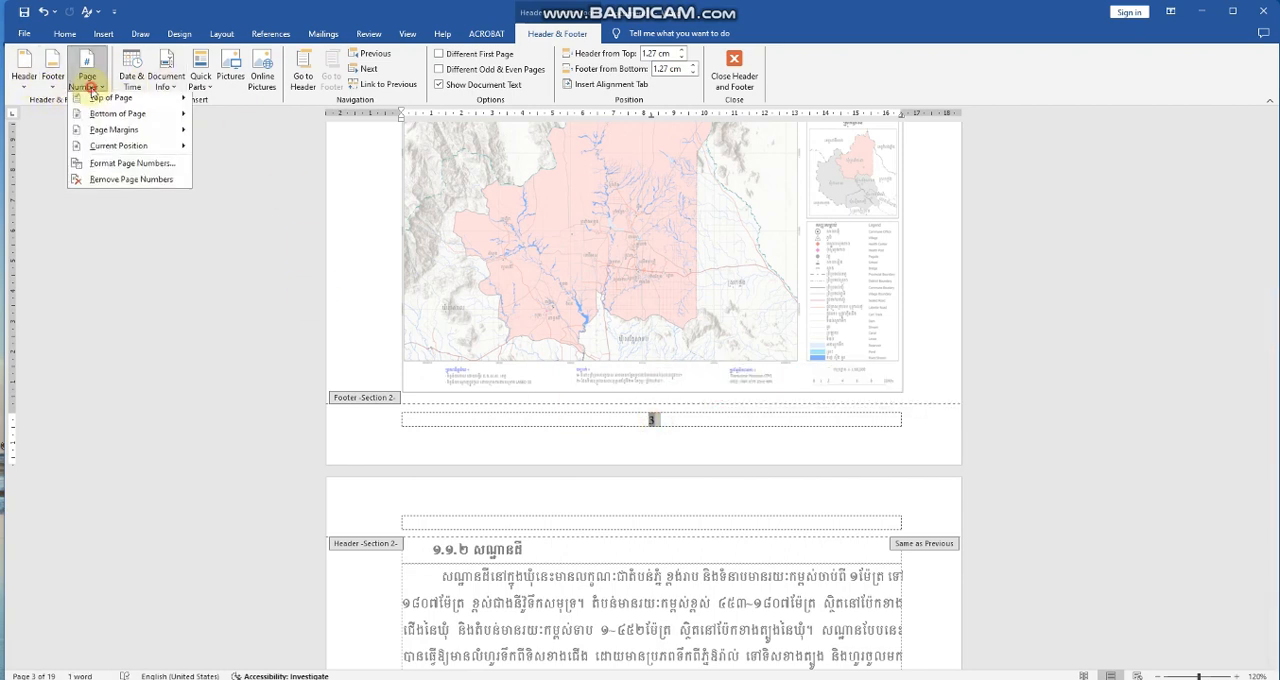
pyautogui.click(128, 166)
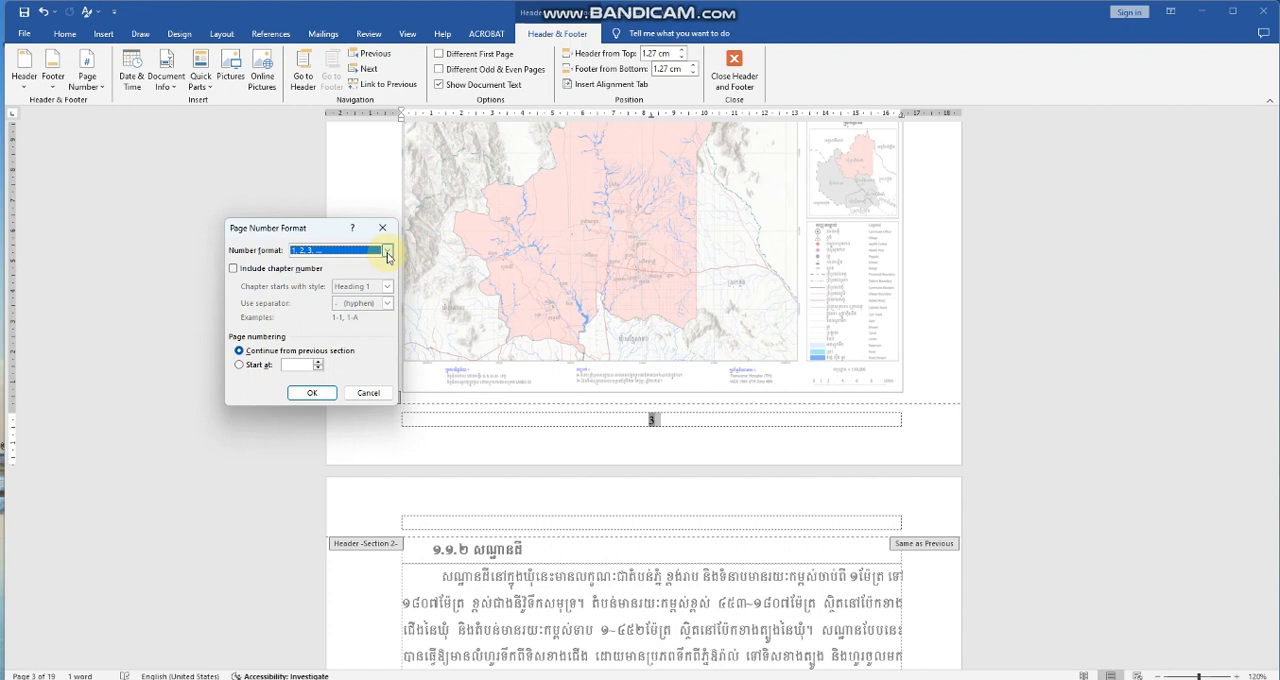
pyautogui.click(239, 365)
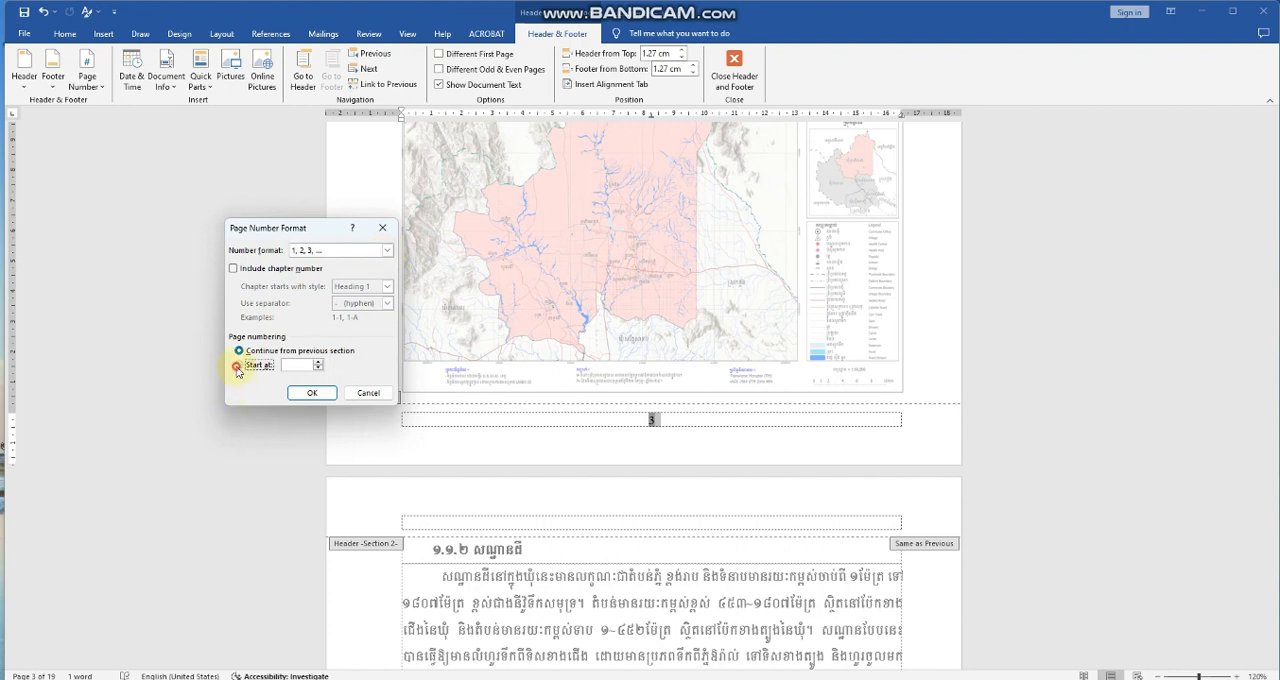
pyautogui.click(310, 395)
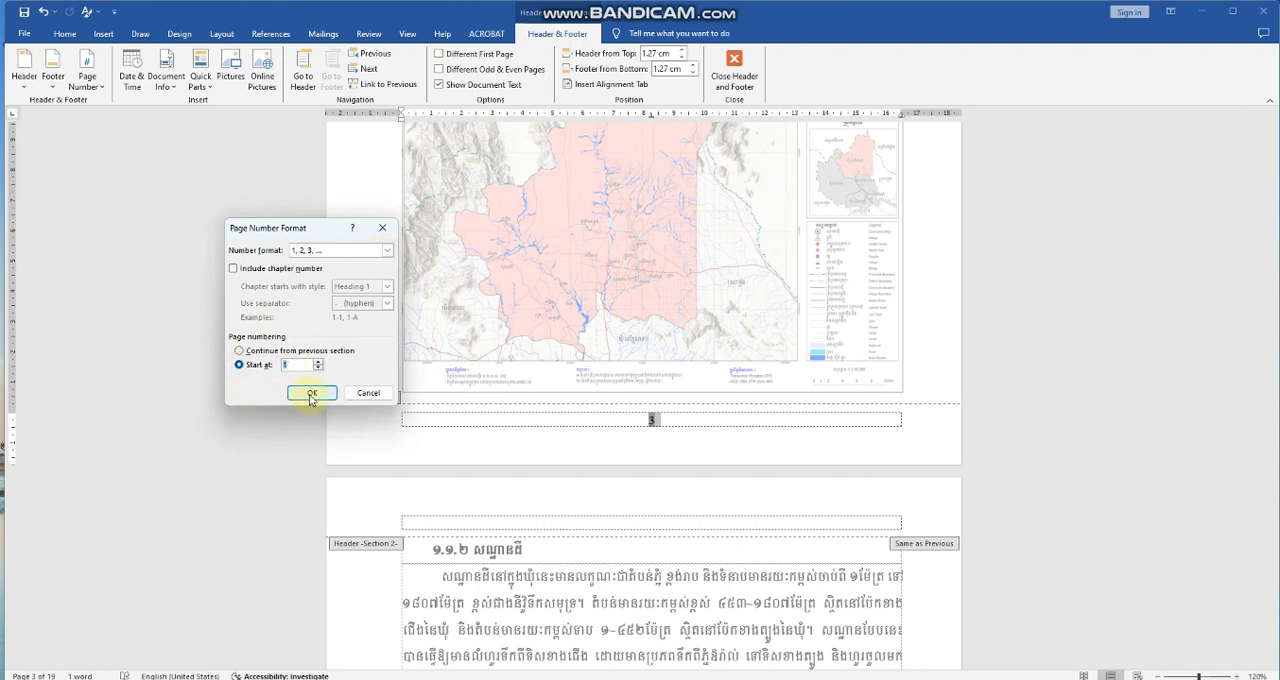
pyautogui.scroll(3, 386, 383)
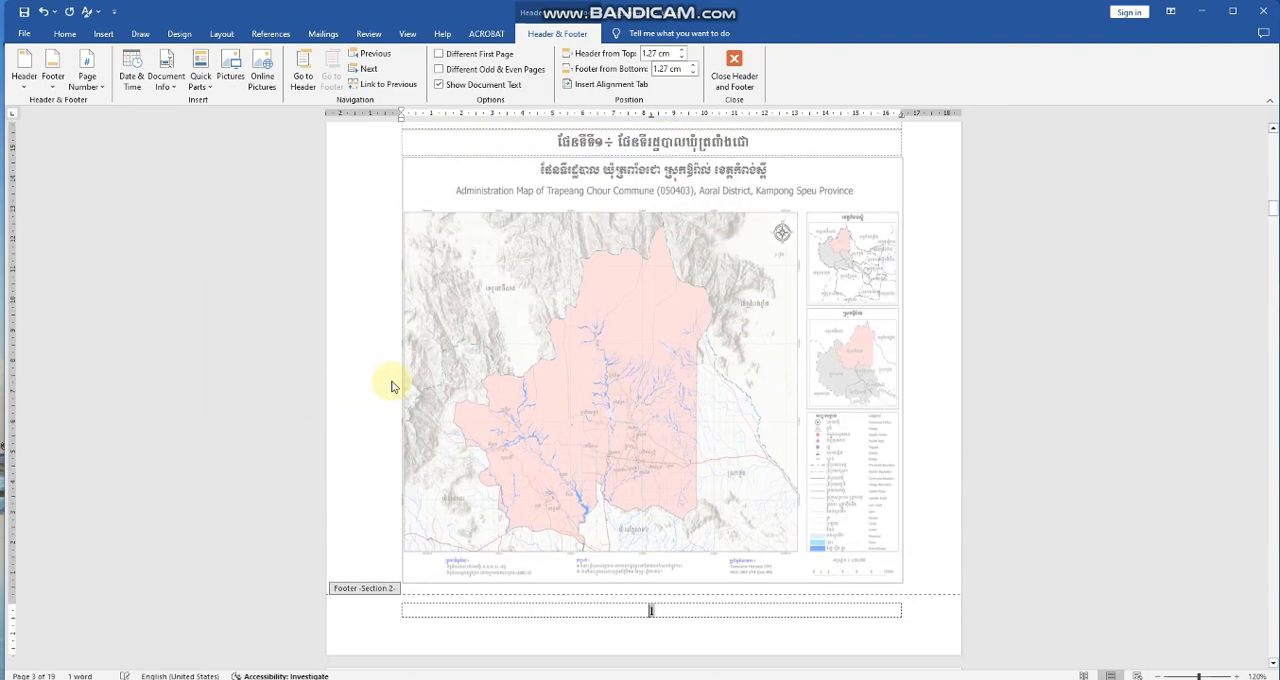
pyautogui.scroll(3, 760, 400)
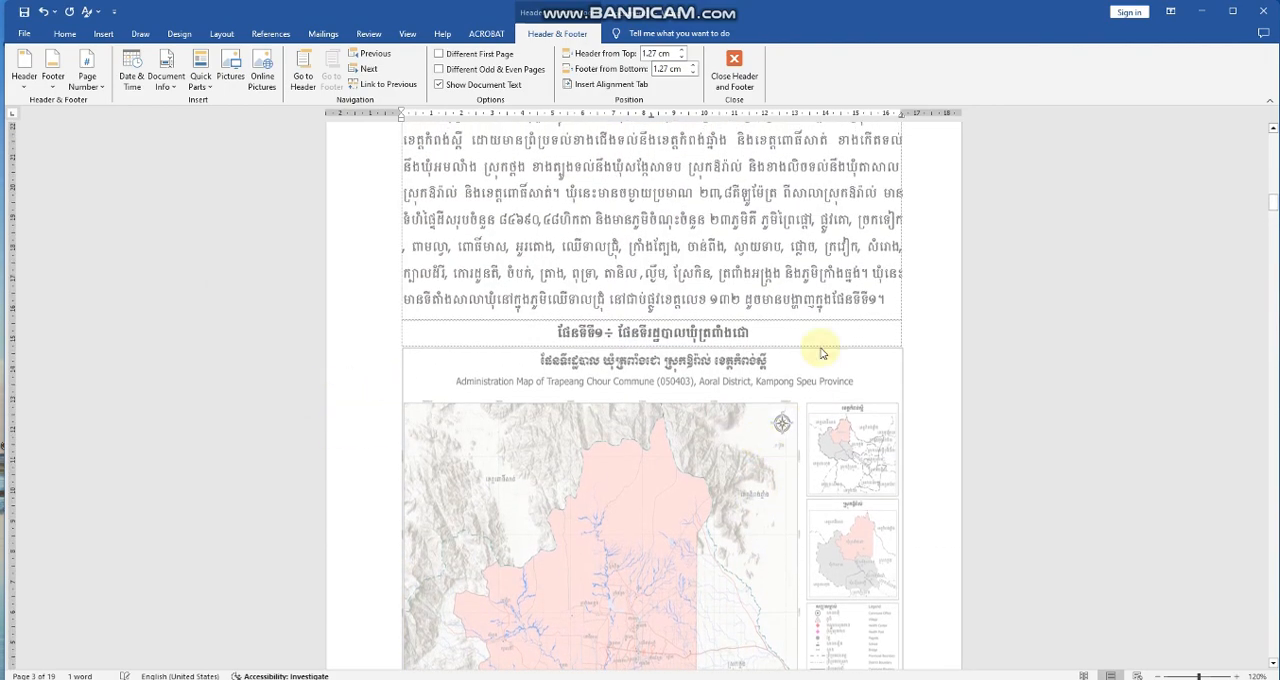
pyautogui.doubleClick(828, 300)
# Check the footer page numbers on the introduction pages and on the first pages of chapter 1.
pyautogui.scroll(5, 680, 330)
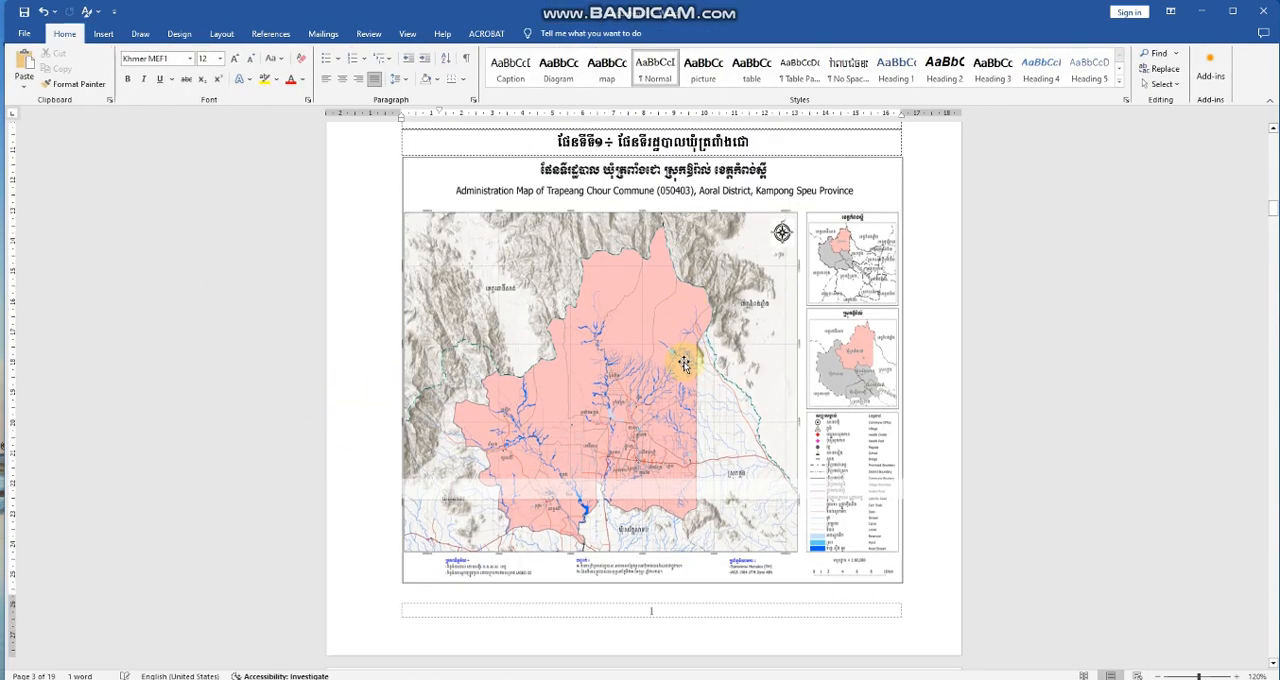
pyautogui.scroll(10, 655, 330)
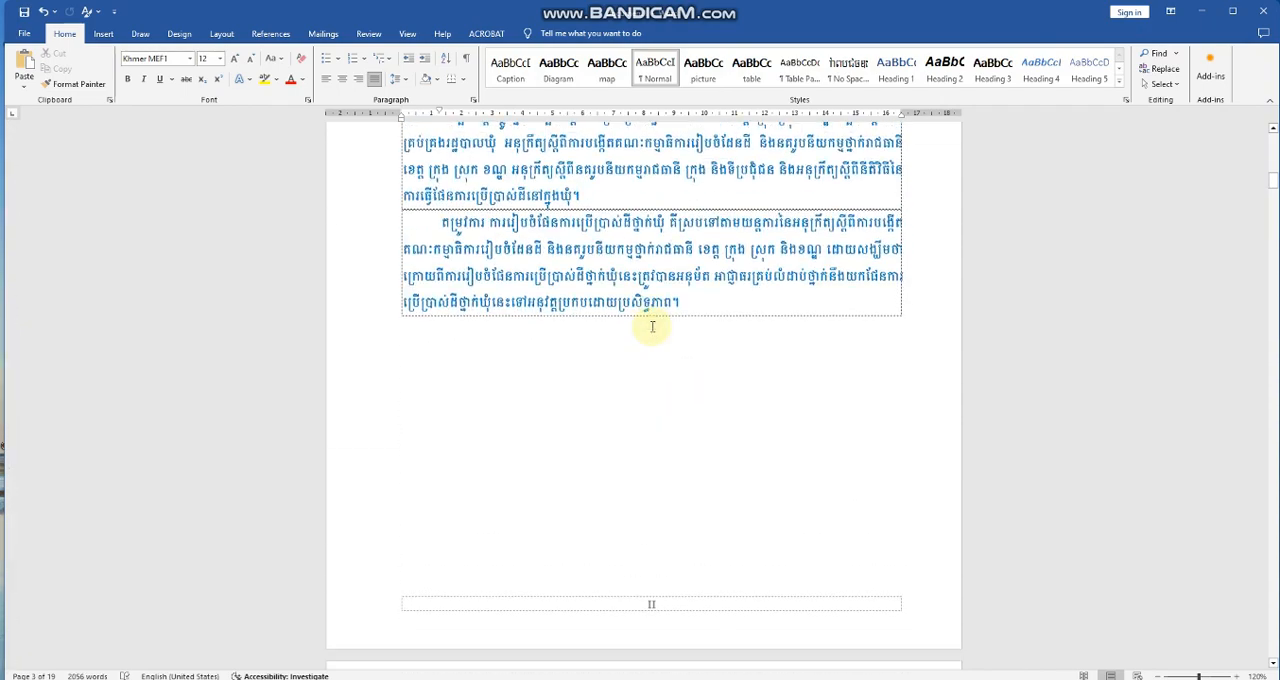
pyautogui.scroll(3, 623, 371)
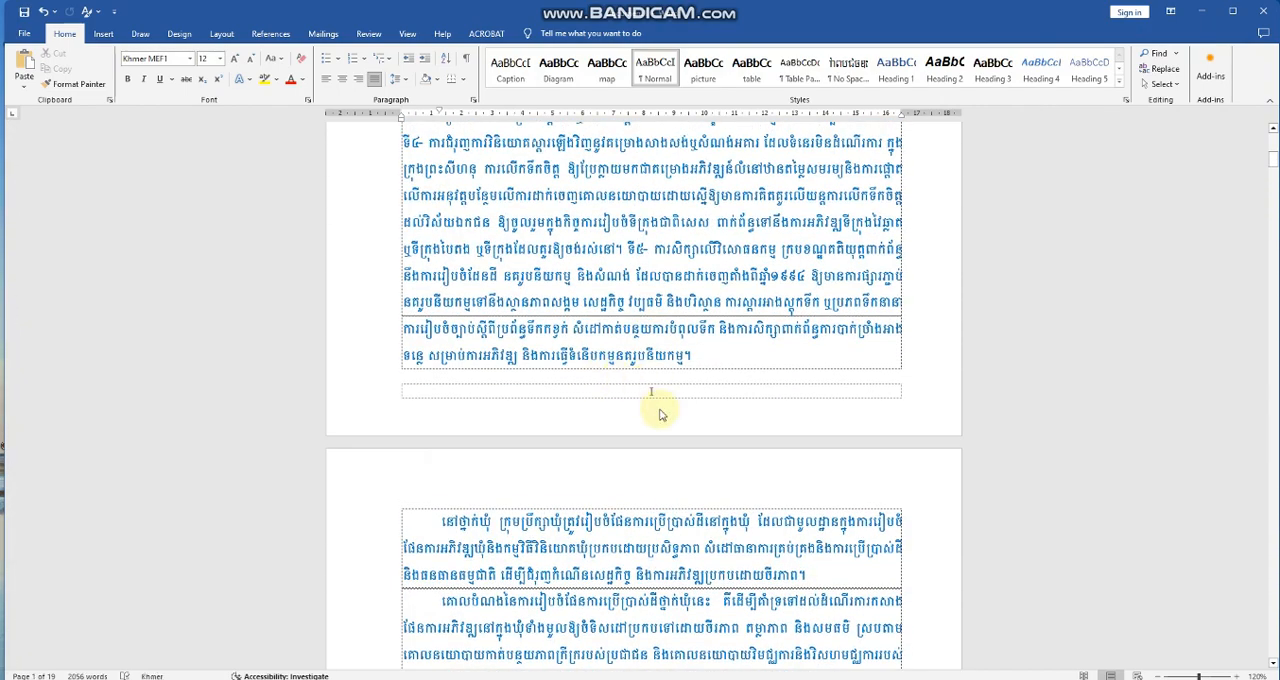
pyautogui.scroll(-8, 651, 394)
pyautogui.scroll(-3, 640, 450)
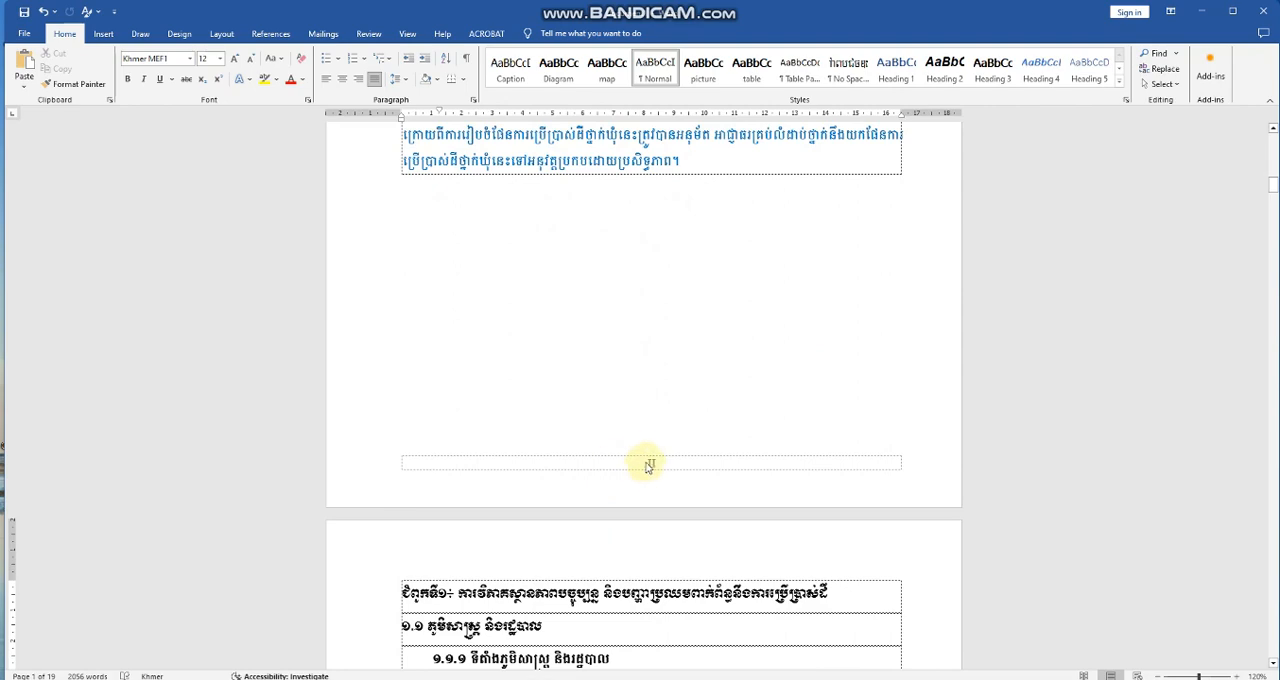
pyautogui.scroll(-10, 631, 452)
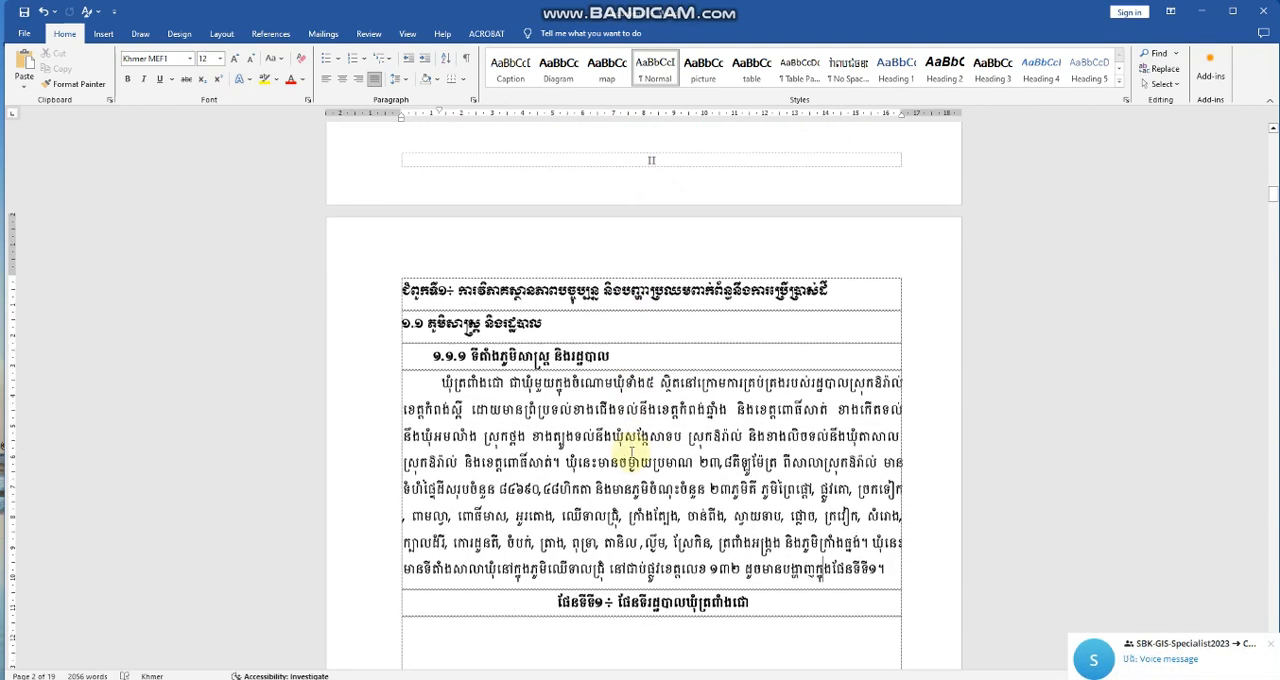
pyautogui.scroll(-2, 631, 455)
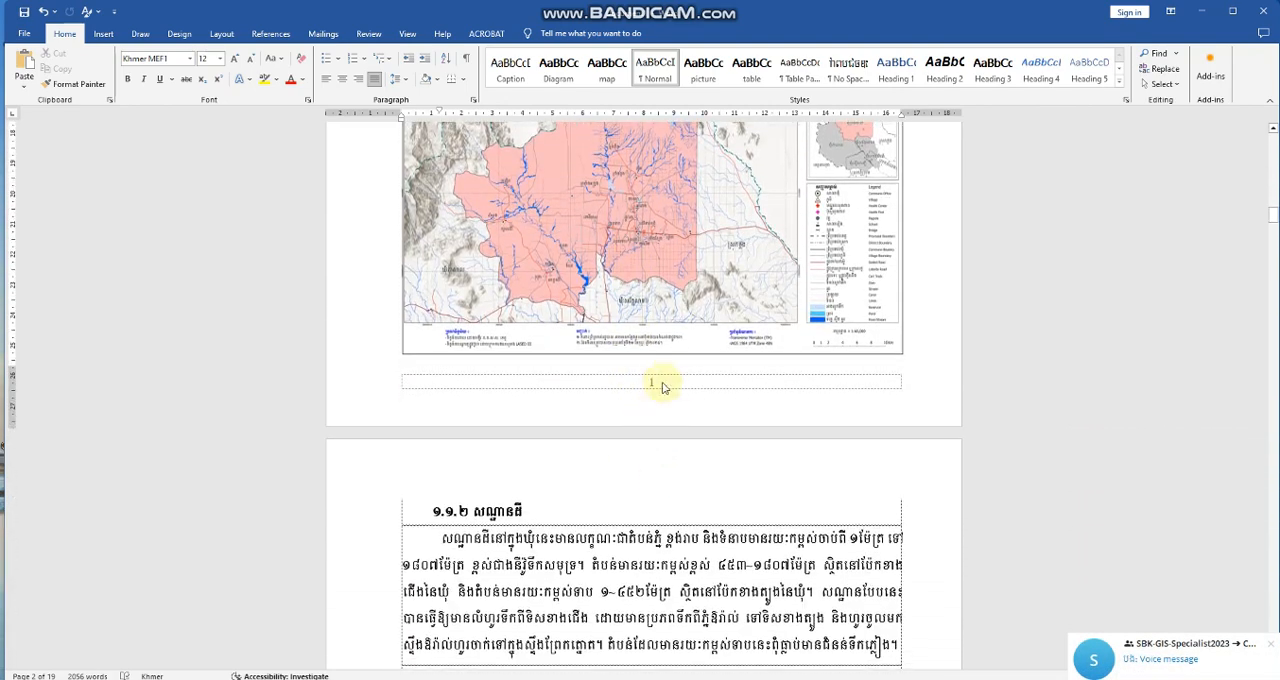
pyautogui.scroll(-11, 634, 429)
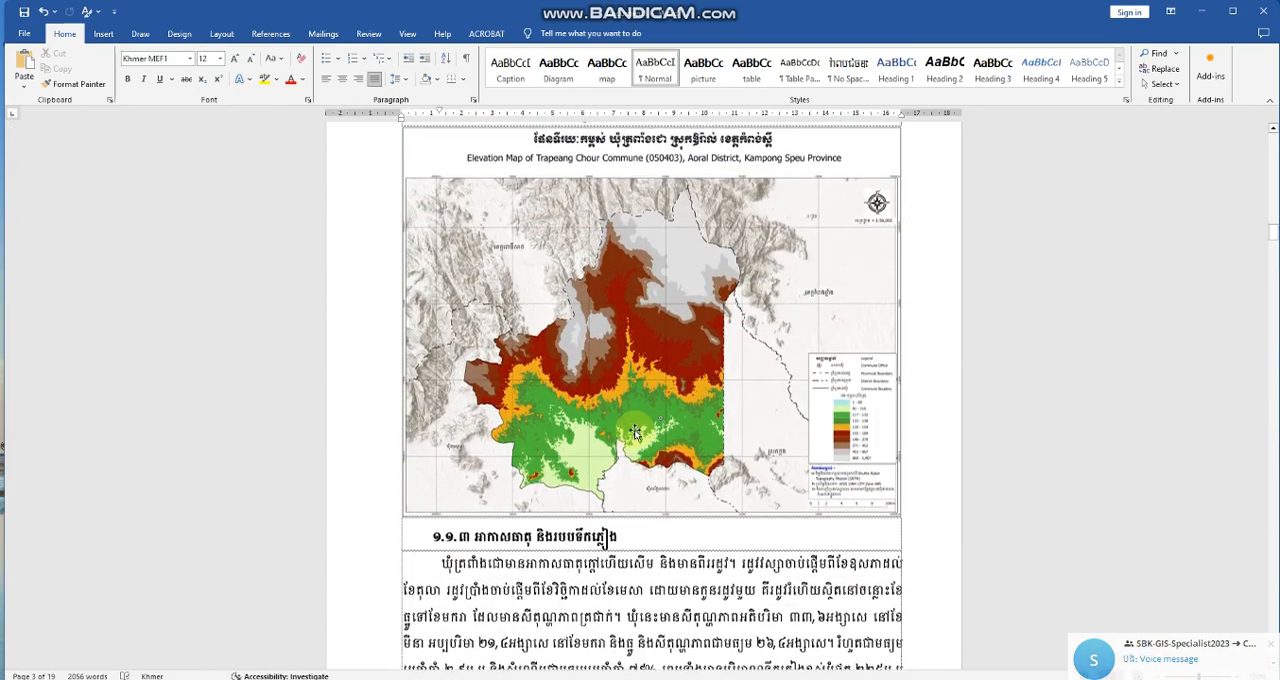
pyautogui.scroll(-10, 634, 424)
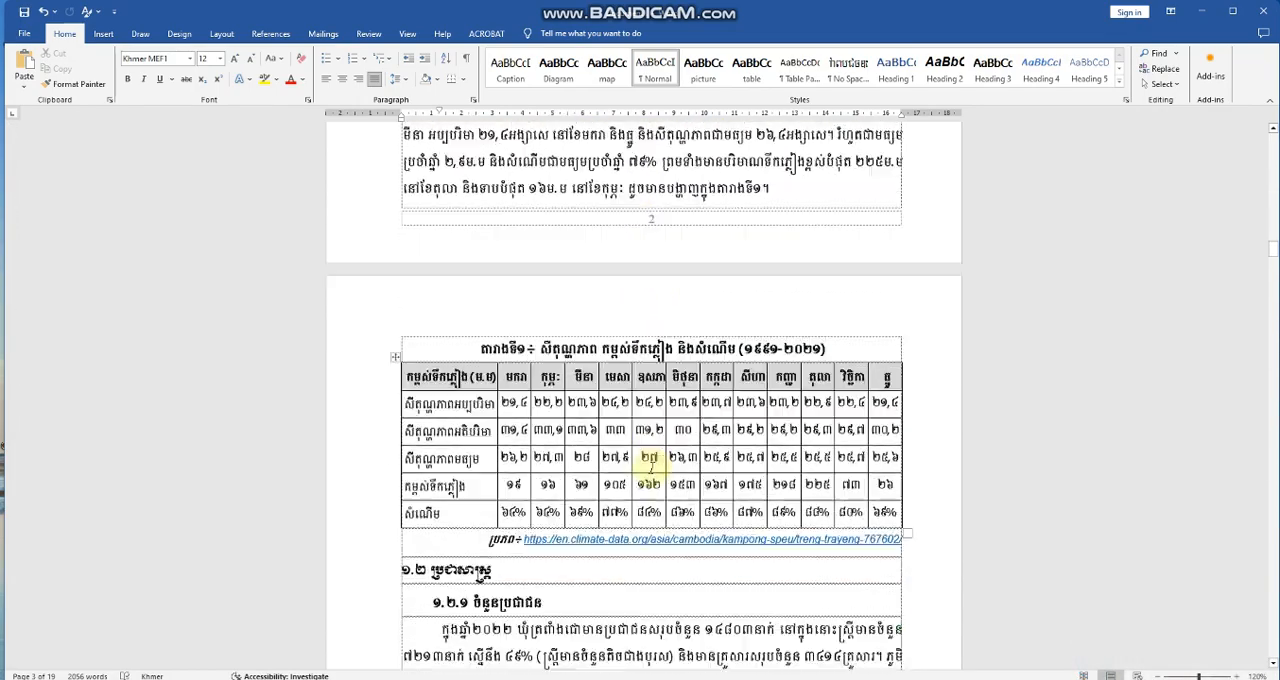
pyautogui.scroll(-1, 652, 465)
pyautogui.scroll(10, 648, 445)
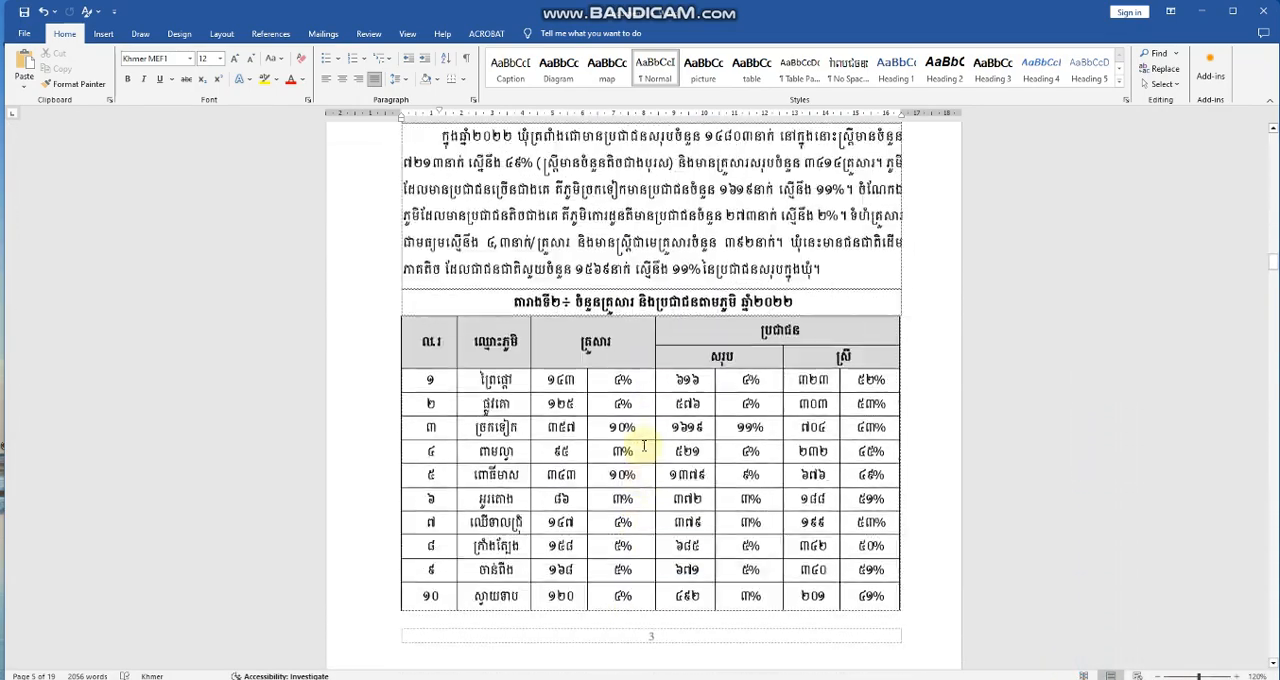
pyautogui.scroll(15, 654, 402)
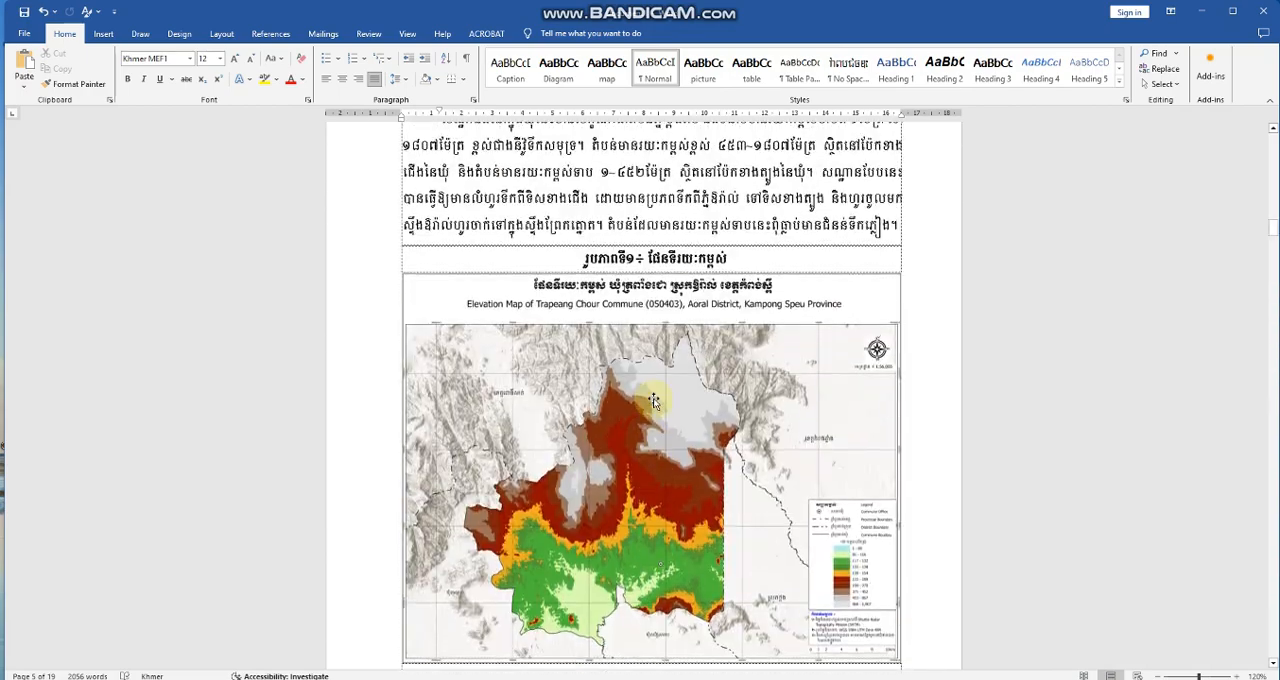
pyautogui.scroll(1, 650, 410)
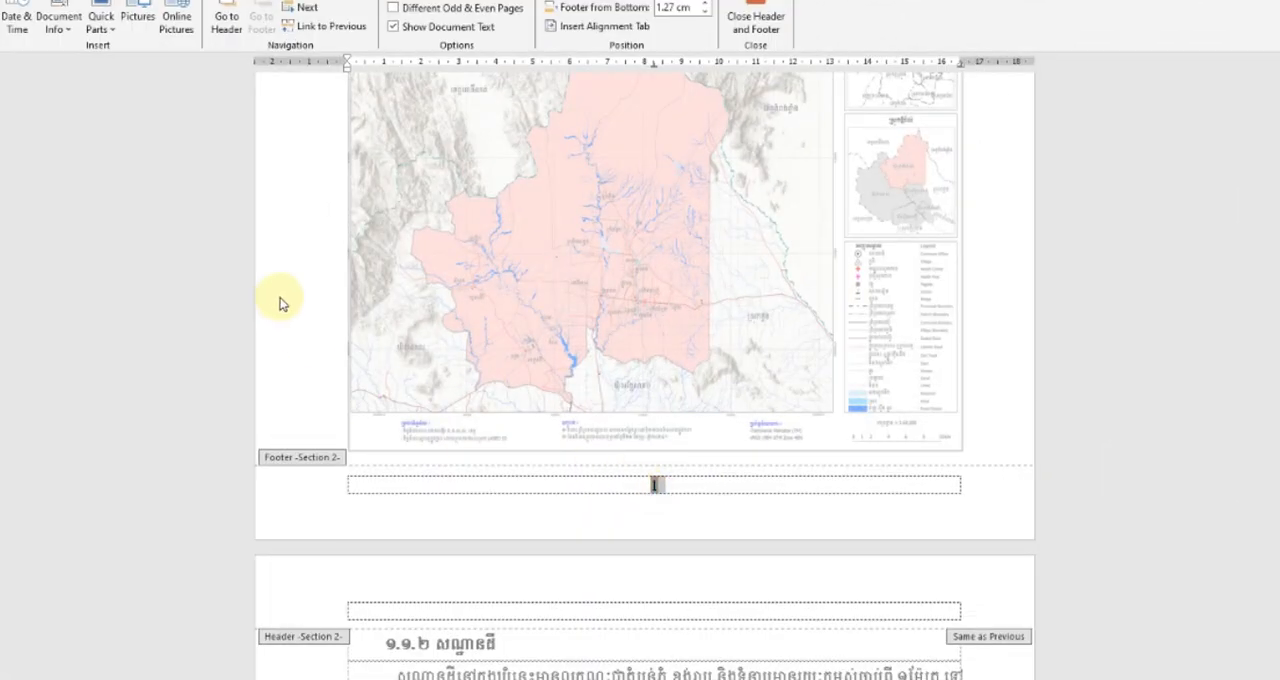
# Give the chapter section's page number a recently used Khmer font that shows Khmer numerals, at size 22, and leave footer editing.
pyautogui.click(2, 2)
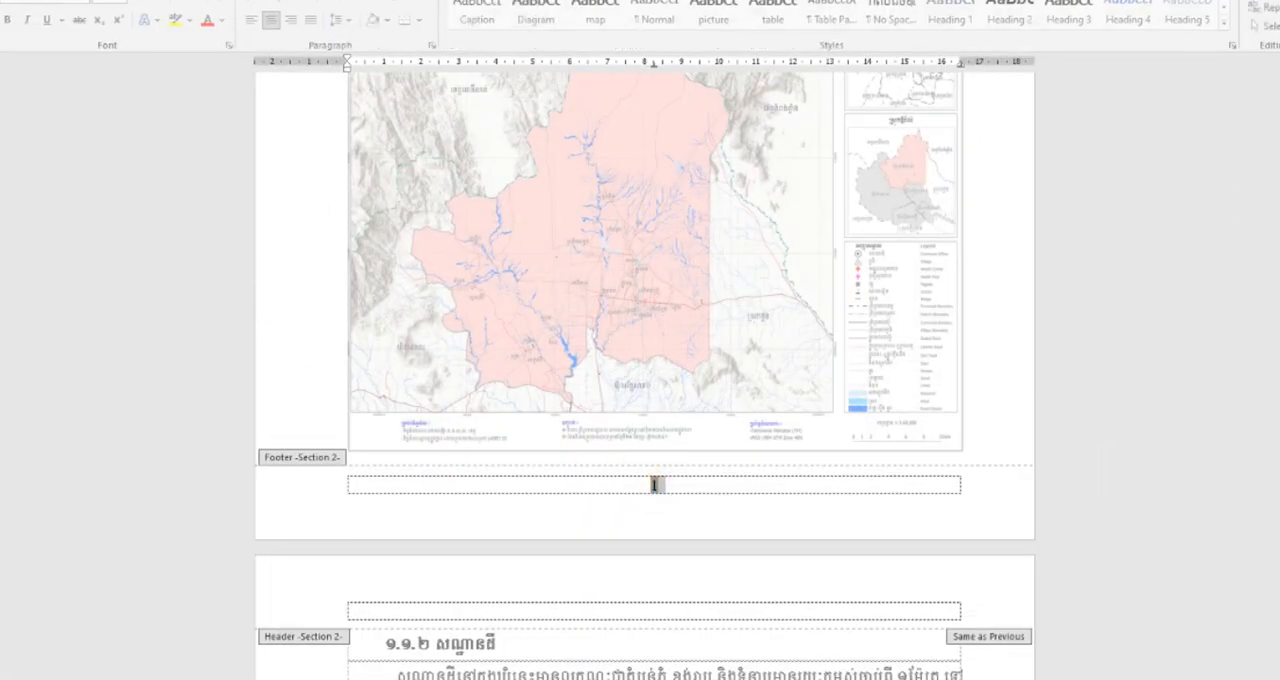
pyautogui.click(87, 5)
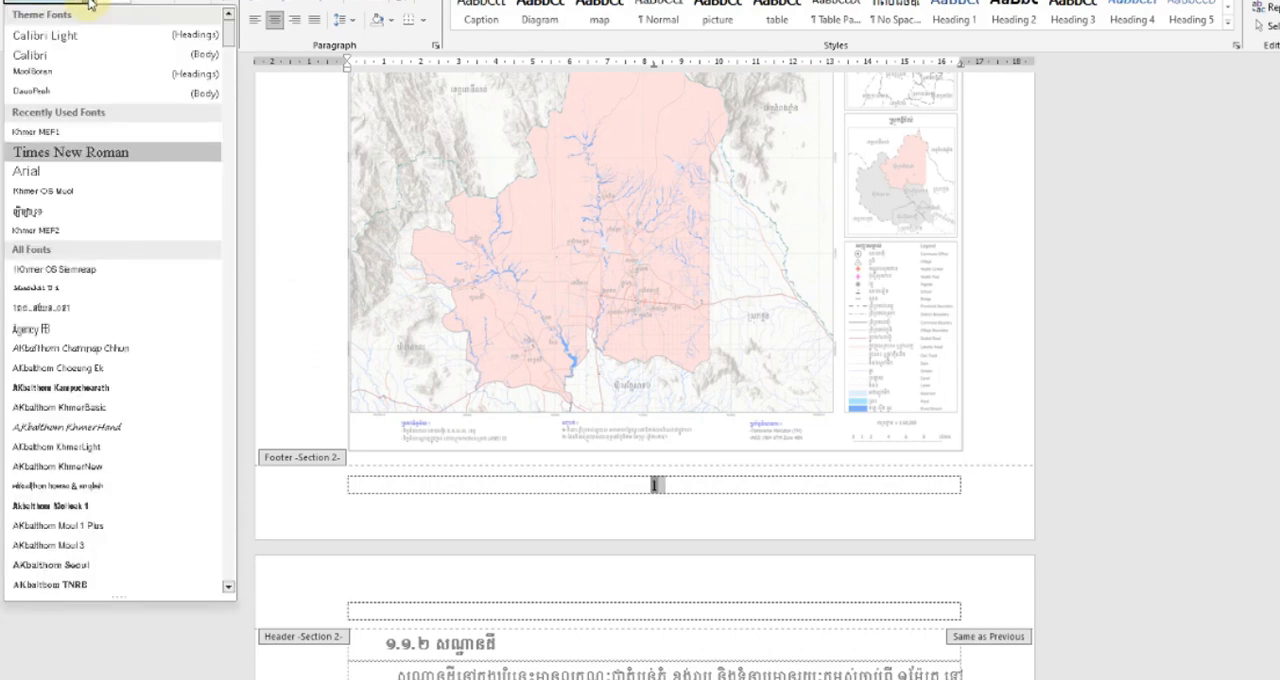
pyautogui.click(47, 217)
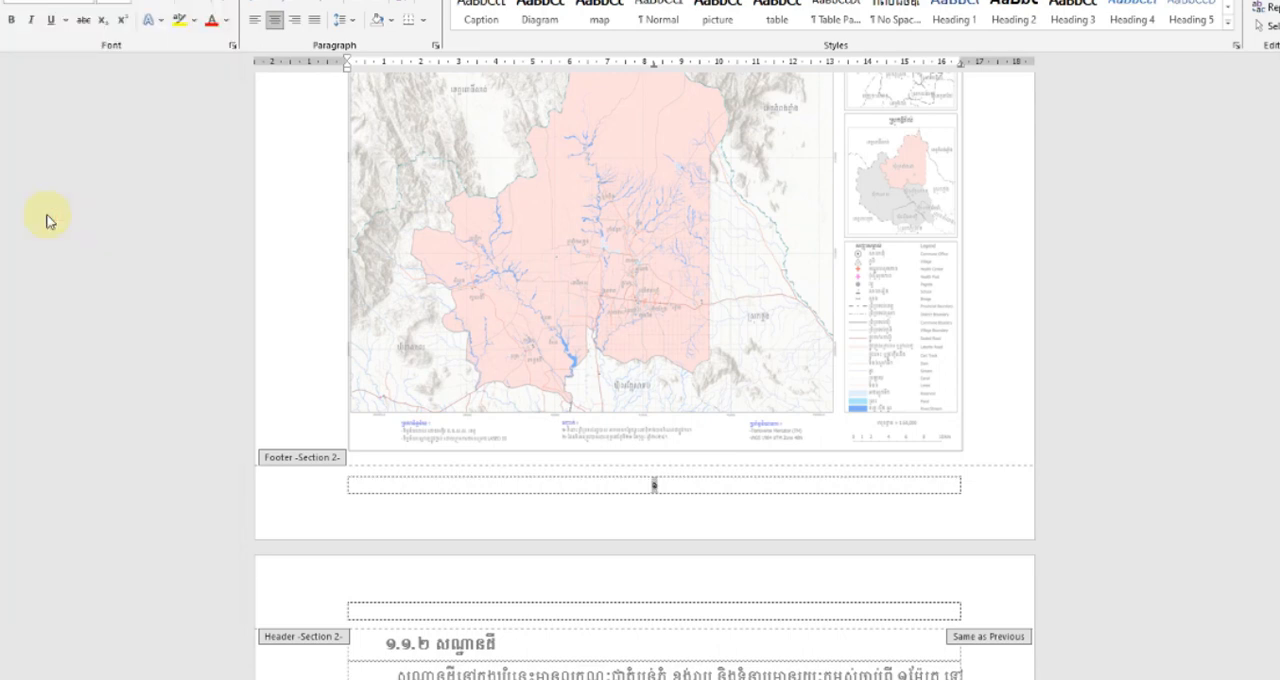
pyautogui.click(127, 2)
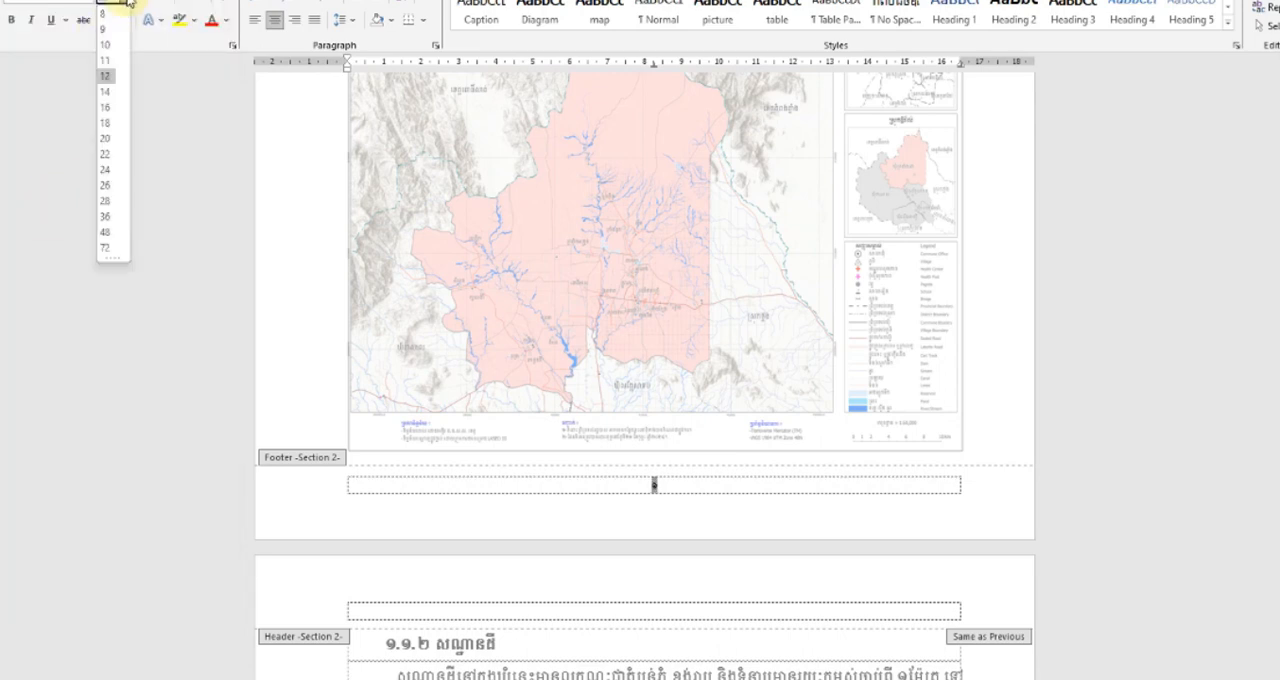
pyautogui.click(104, 155)
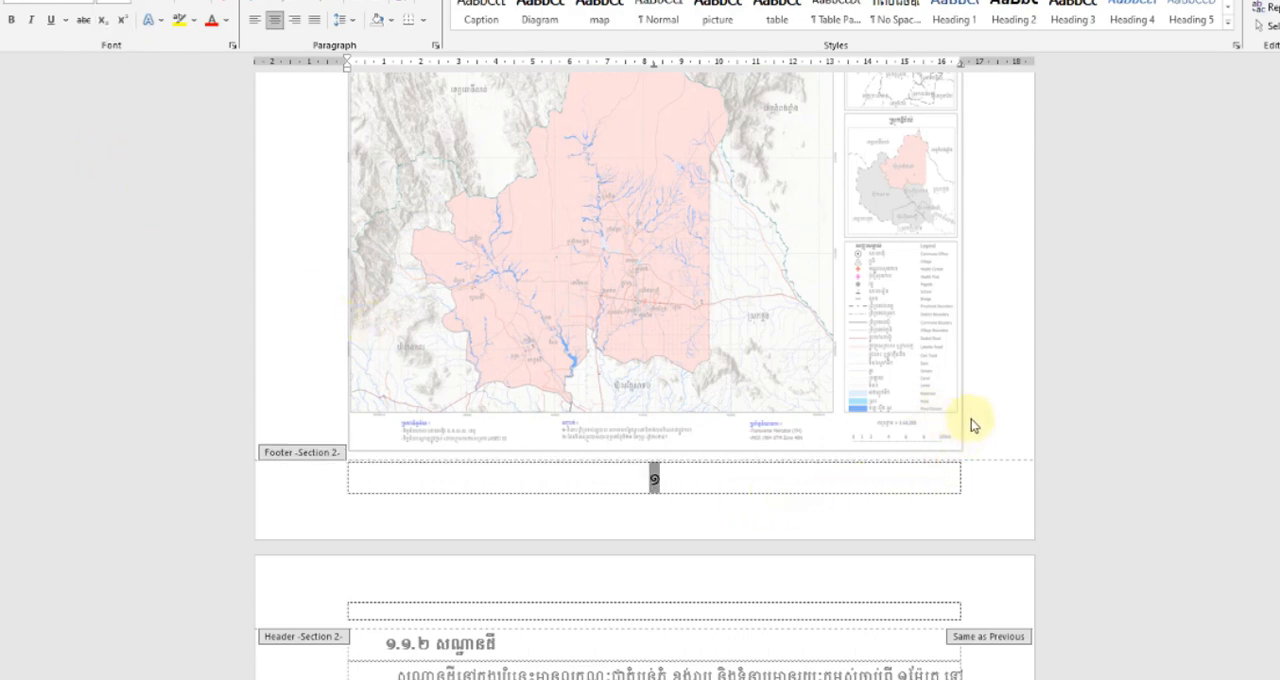
pyautogui.doubleClick(886, 420)
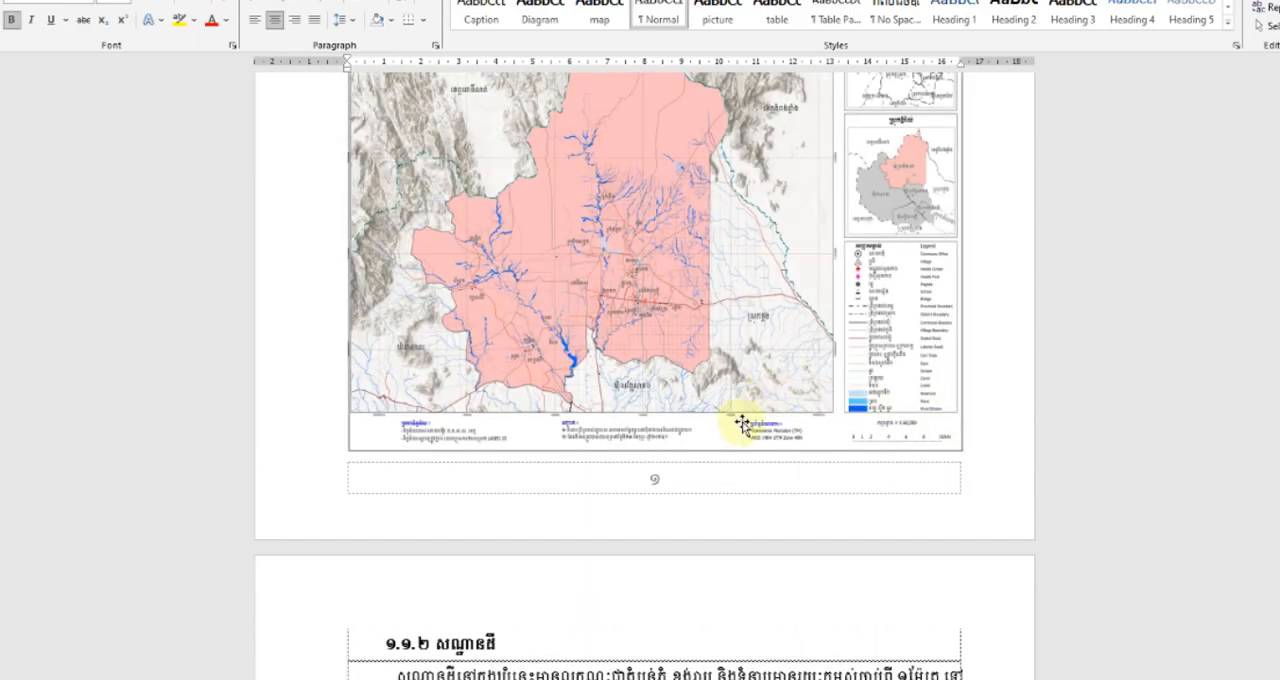
# Examine the footer numerals on the last introduction page and the following chapter 1 pages.
pyautogui.scroll(10, 750, 420)
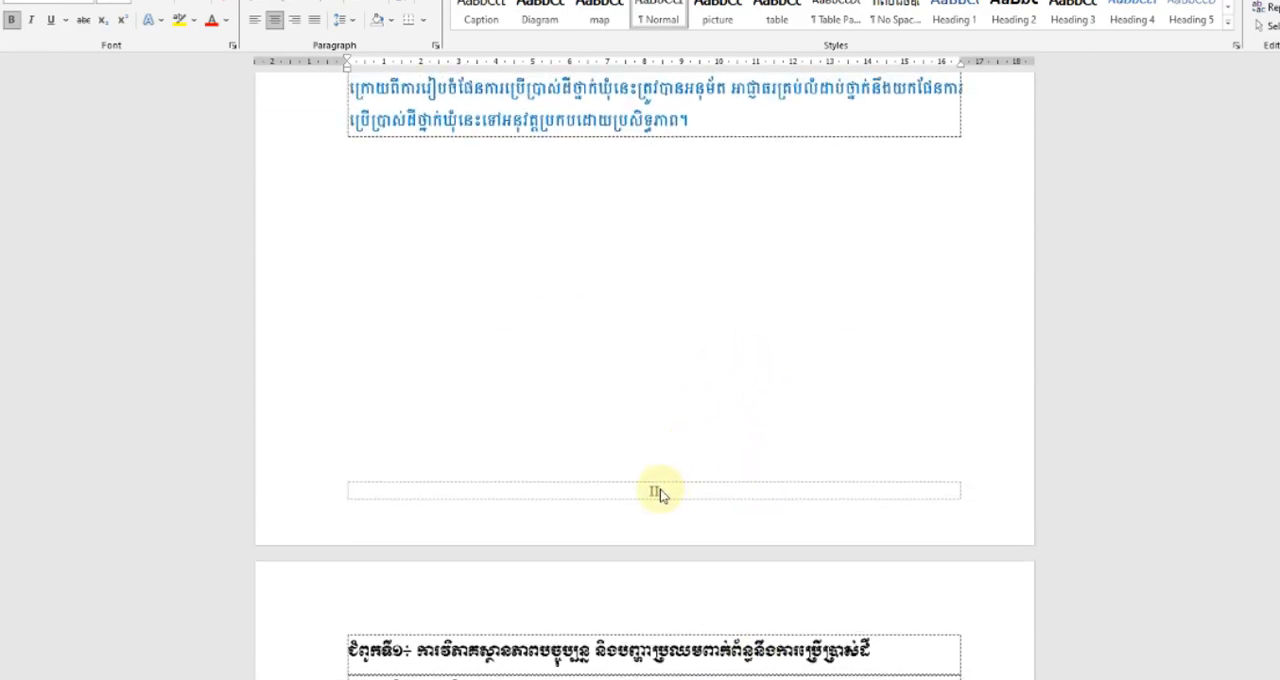
pyautogui.scroll(-15, 660, 491)
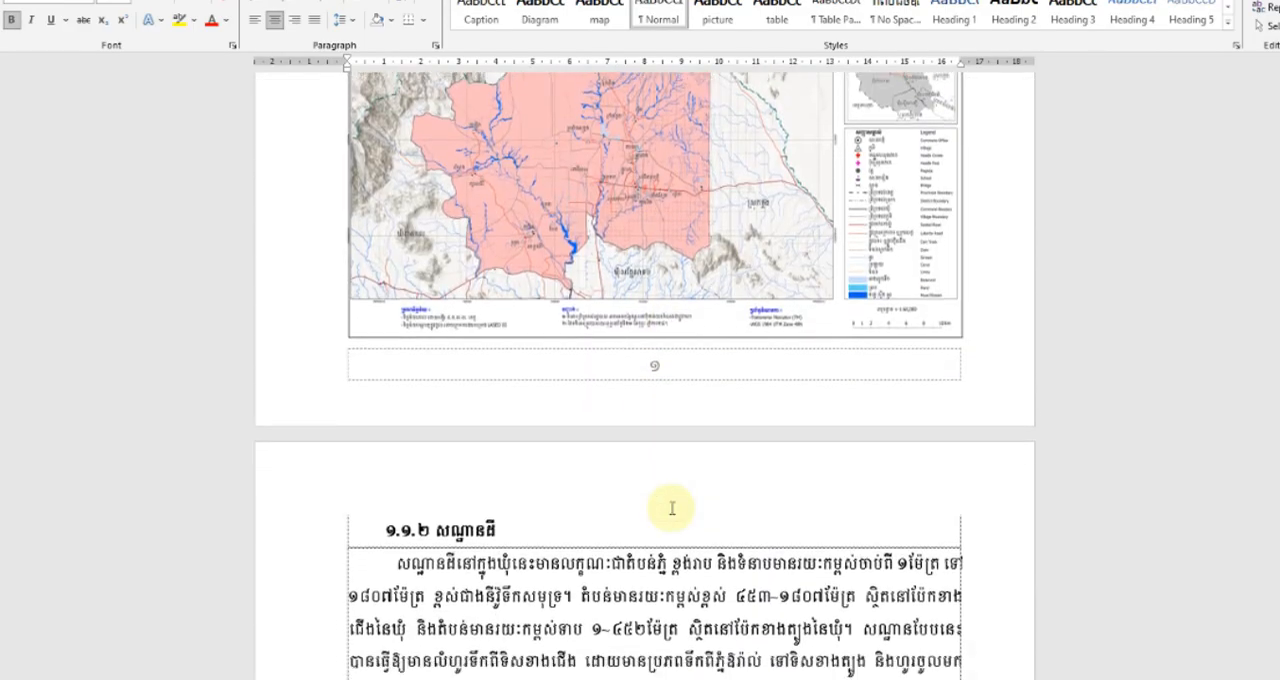
pyautogui.scroll(-15, 672, 509)
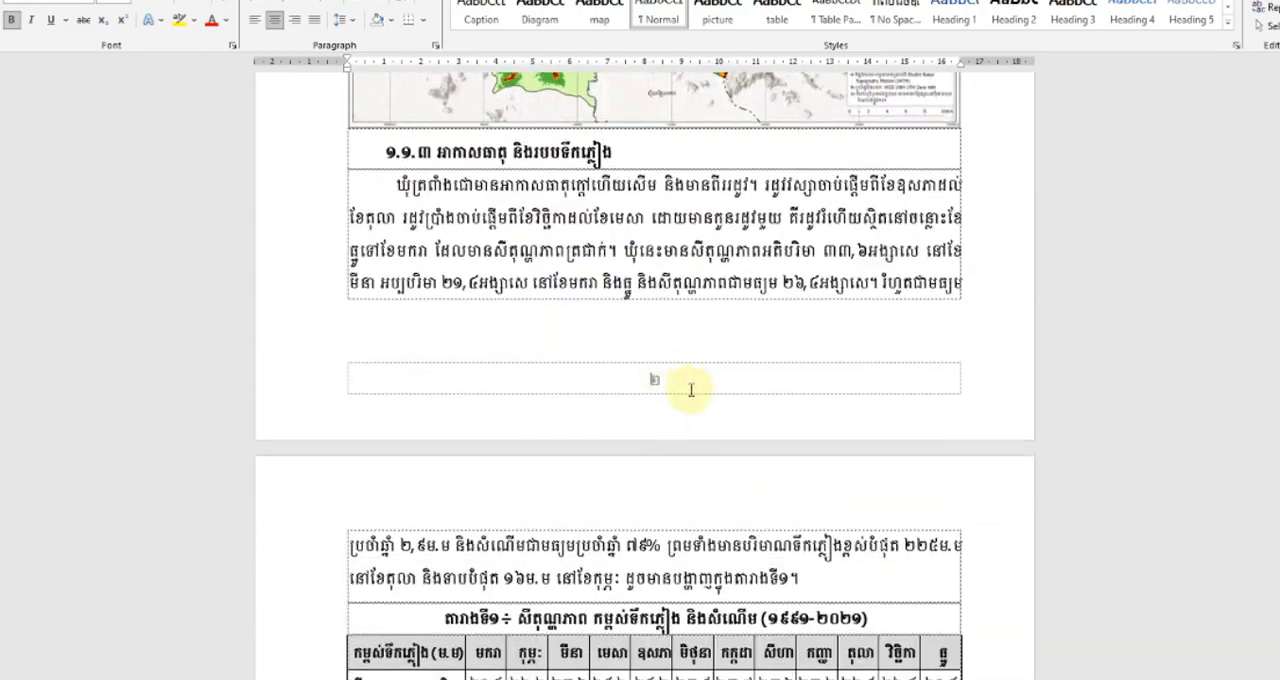
pyautogui.scroll(-20, 690, 390)
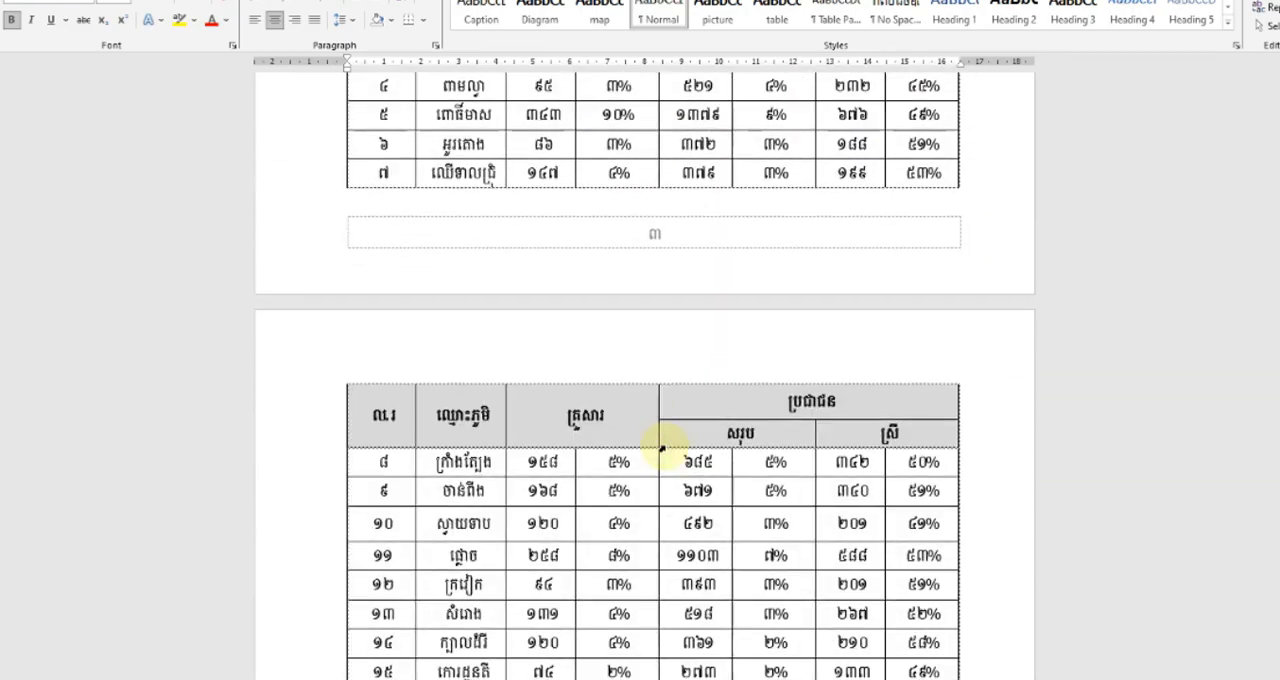
pyautogui.scroll(-15, 661, 449)
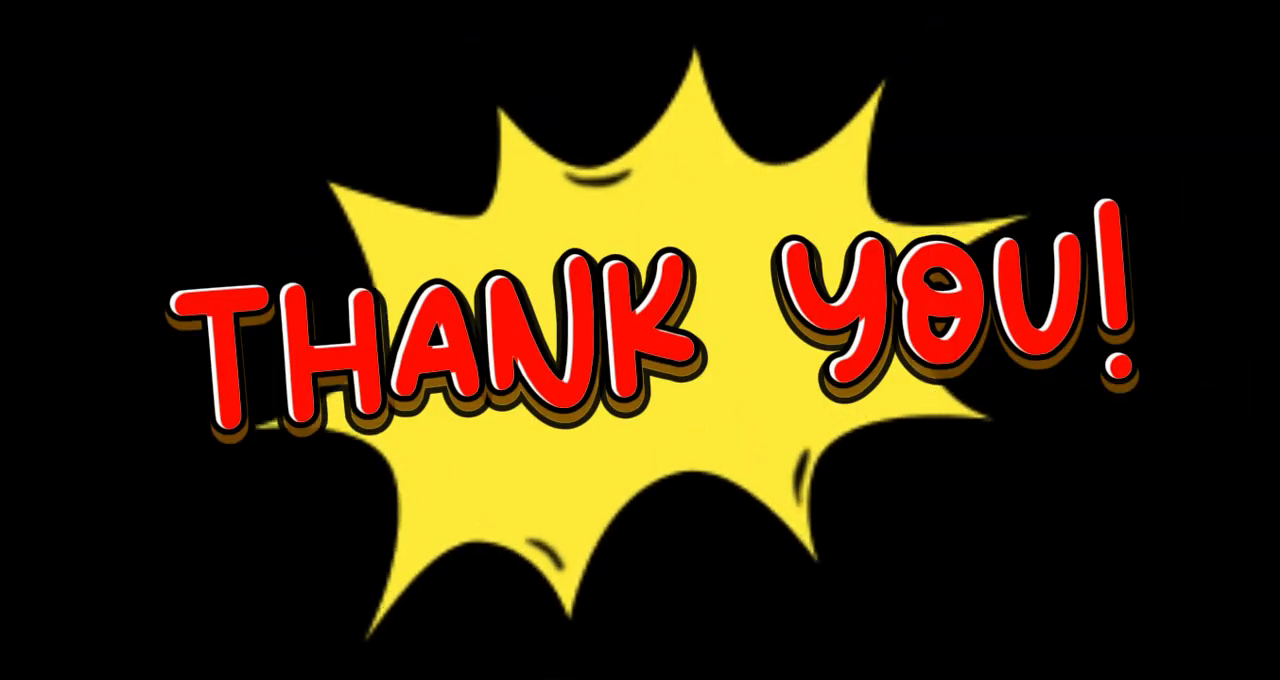